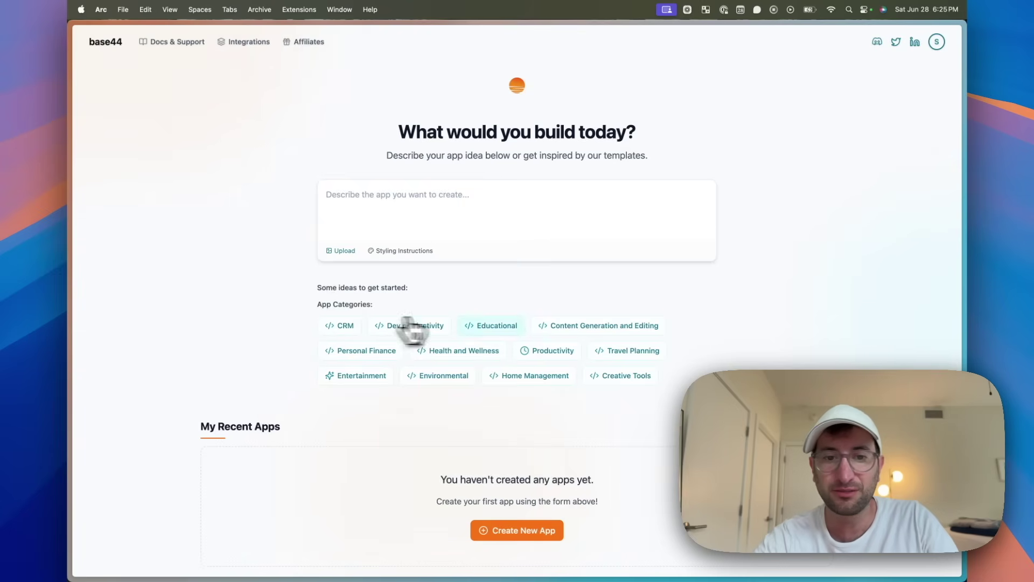
- Load the Travel Planning Packing List Generator idea, then clear the prompt
{"action": "left_click", "coordinate": [622, 360]}
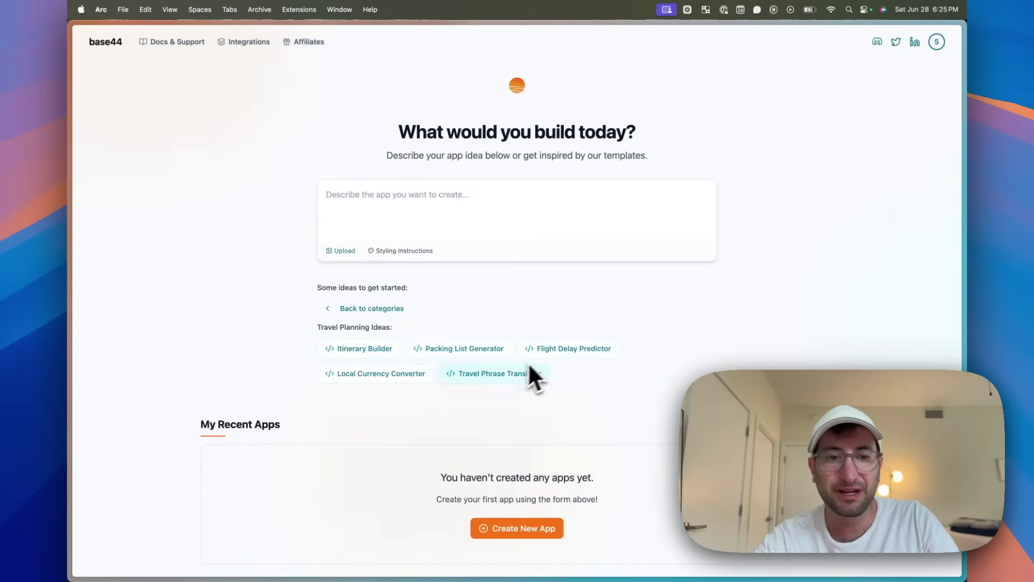
{"action": "left_click", "coordinate": [445, 360]}
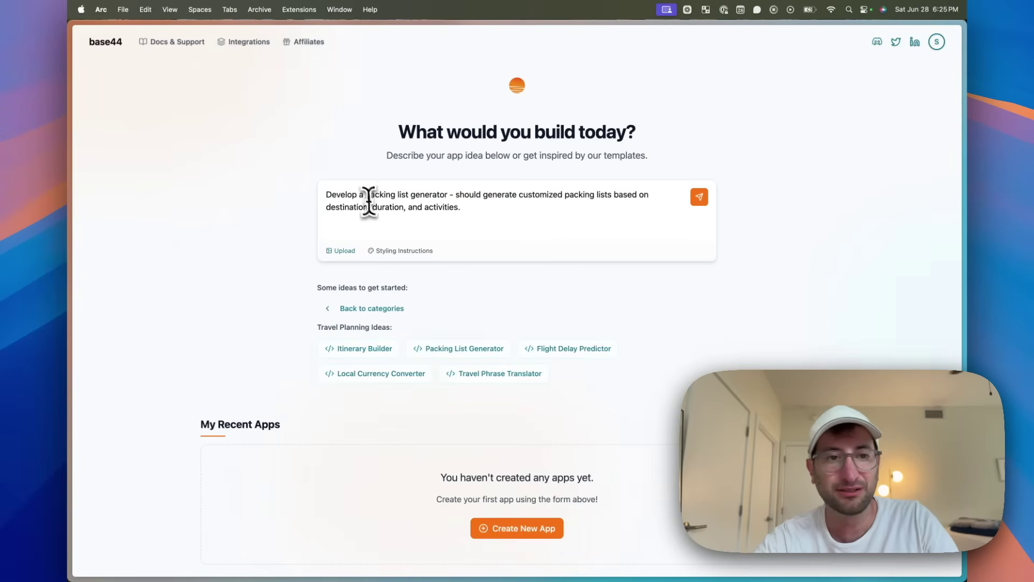
{"action": "left_click_drag", "start_coordinate": [368, 201], "coordinate": [496, 225]}
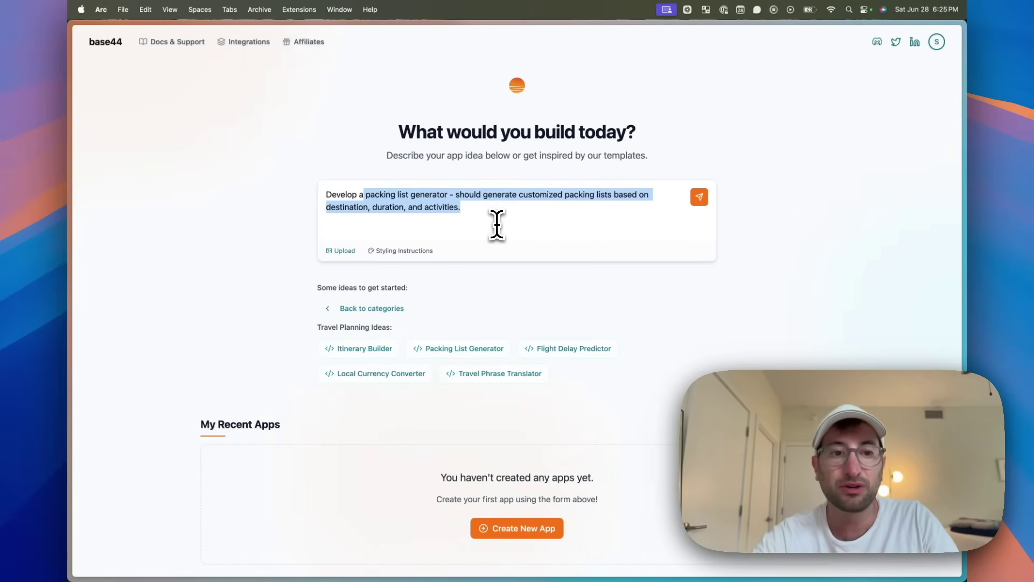
{"action": "key", "text": "super+a"}
{"action": "key", "text": "BackSpace"}
- Add the Claymorphism style instructions to the prompt from Styling Instructions
{"action": "left_click", "coordinate": [400, 308]}
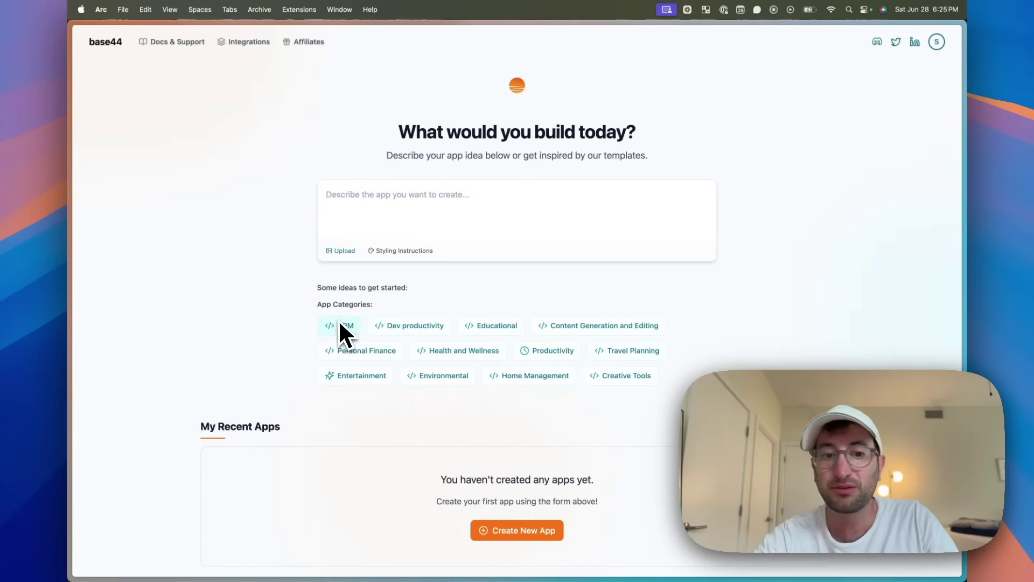
{"action": "left_click", "coordinate": [402, 253]}
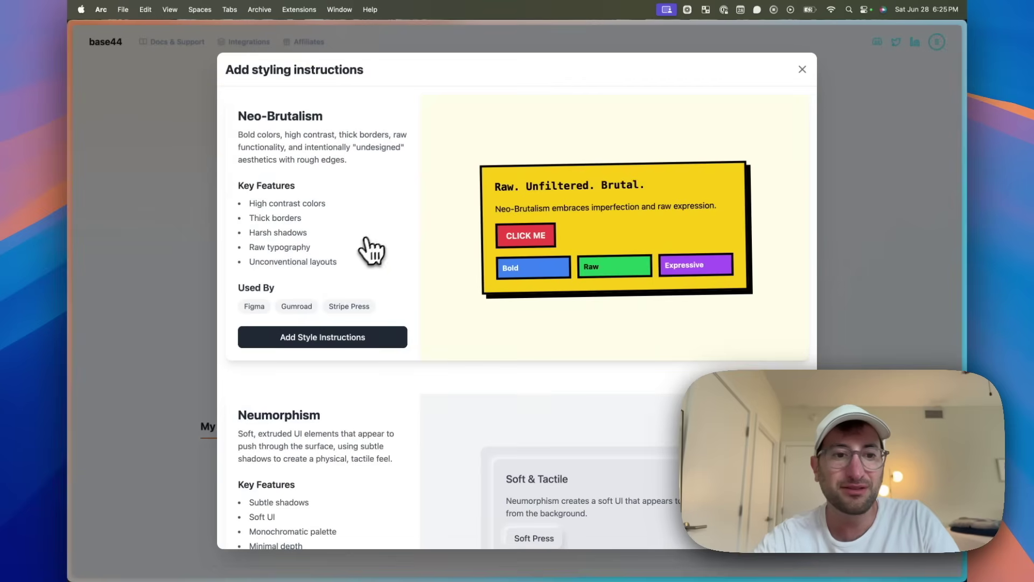
{"action": "scroll", "coordinate": [371, 251], "scroll_direction": "down", "scroll_amount": 1}
{"action": "scroll", "coordinate": [359, 261], "scroll_direction": "down", "scroll_amount": 5}
{"action": "scroll", "coordinate": [362, 261], "scroll_direction": "down", "scroll_amount": 10}
{"action": "scroll", "coordinate": [362, 259], "scroll_direction": "down", "scroll_amount": 2}
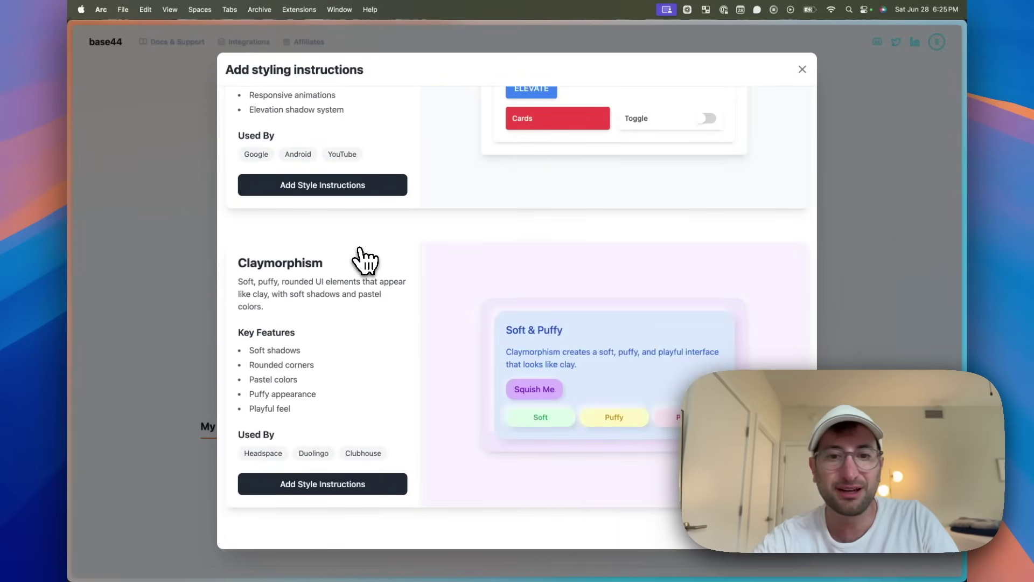
{"action": "scroll", "coordinate": [364, 259], "scroll_direction": "up", "scroll_amount": 15}
{"action": "scroll", "coordinate": [365, 259], "scroll_direction": "down", "scroll_amount": 10}
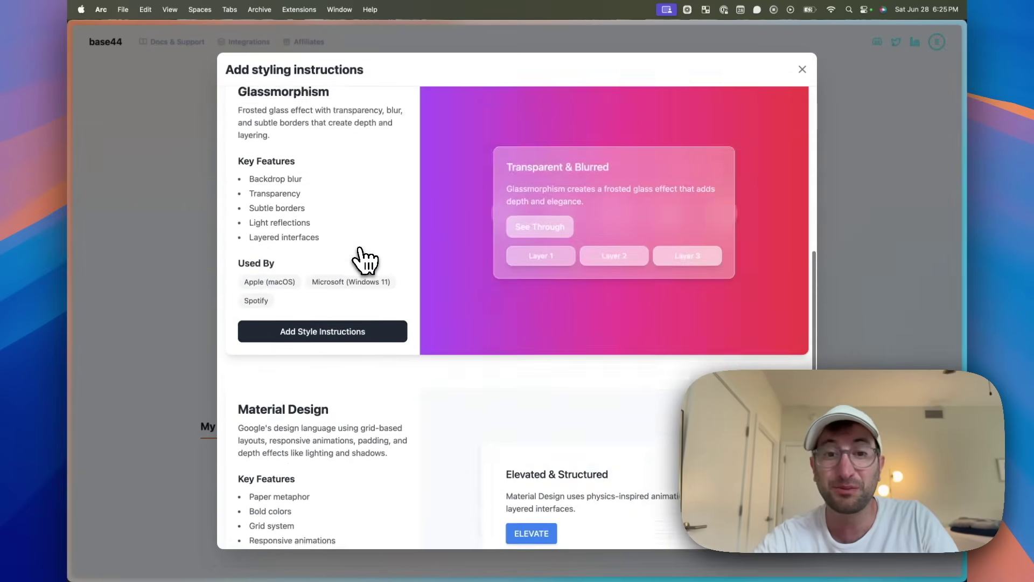
{"action": "scroll", "coordinate": [365, 259], "scroll_direction": "down", "scroll_amount": 3}
{"action": "scroll", "coordinate": [365, 259], "scroll_direction": "up", "scroll_amount": 5}
{"action": "scroll", "coordinate": [365, 258], "scroll_direction": "down", "scroll_amount": 2}
{"action": "scroll", "coordinate": [358, 262], "scroll_direction": "down", "scroll_amount": 8}
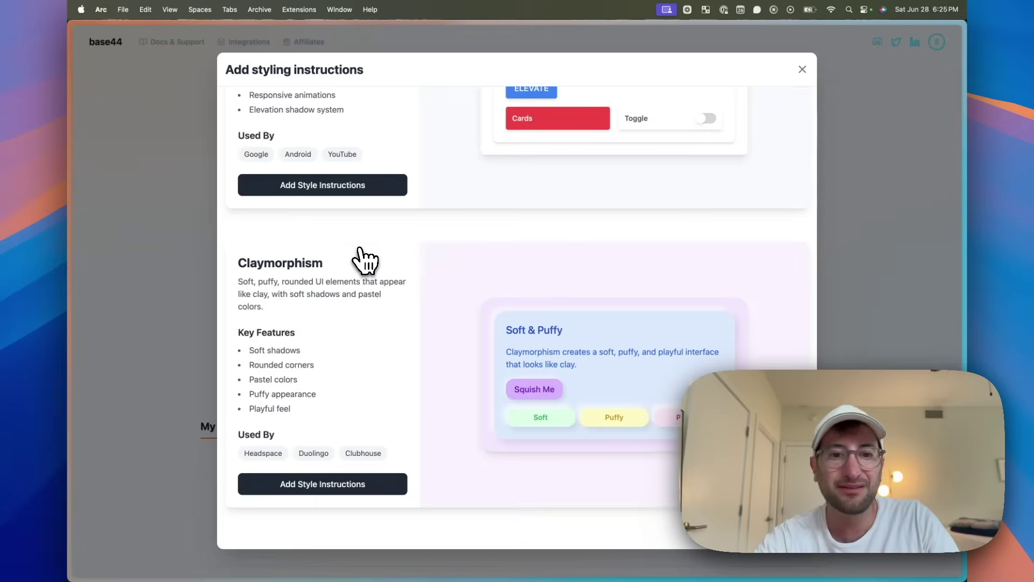
{"action": "scroll", "coordinate": [369, 277], "scroll_direction": "up", "scroll_amount": 10}
{"action": "scroll", "coordinate": [372, 278], "scroll_direction": "up", "scroll_amount": 5}
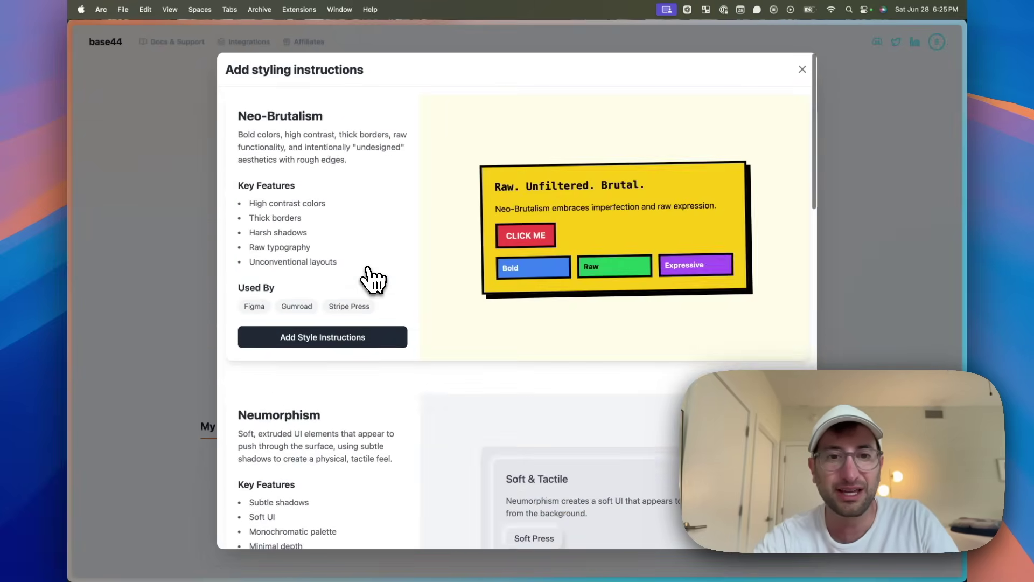
{"action": "scroll", "coordinate": [369, 277], "scroll_direction": "down", "scroll_amount": 10}
{"action": "scroll", "coordinate": [369, 277], "scroll_direction": "up", "scroll_amount": 10}
{"action": "scroll", "coordinate": [363, 307], "scroll_direction": "down", "scroll_amount": 10}
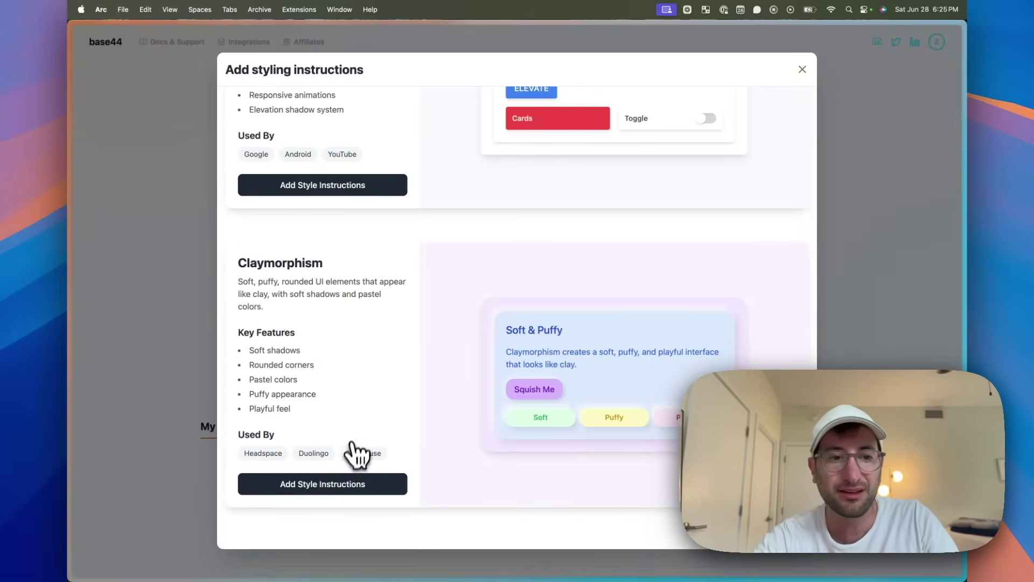
{"action": "left_click", "coordinate": [339, 489]}
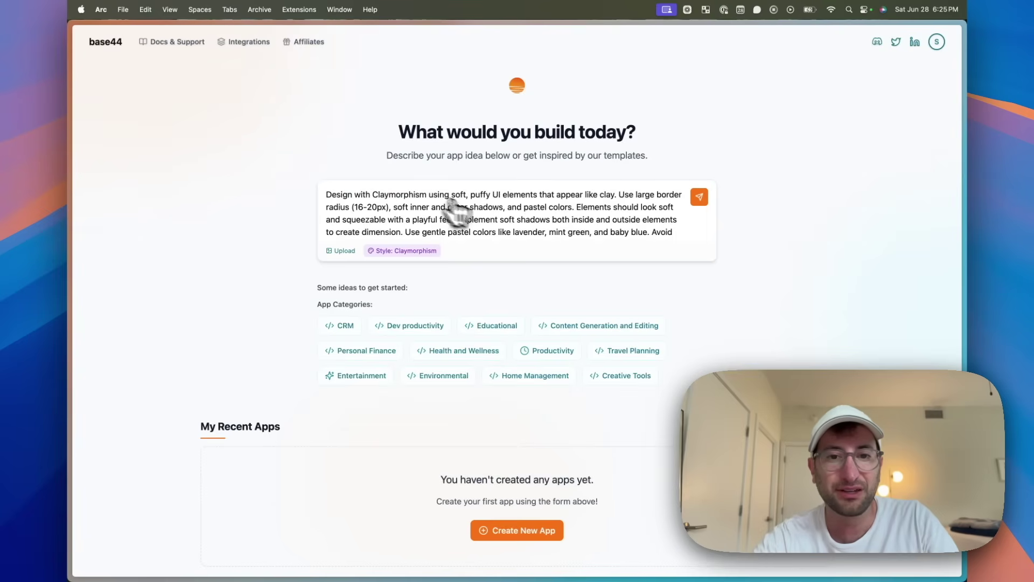
{"action": "scroll", "coordinate": [568, 252], "scroll_direction": "down", "scroll_amount": 2}
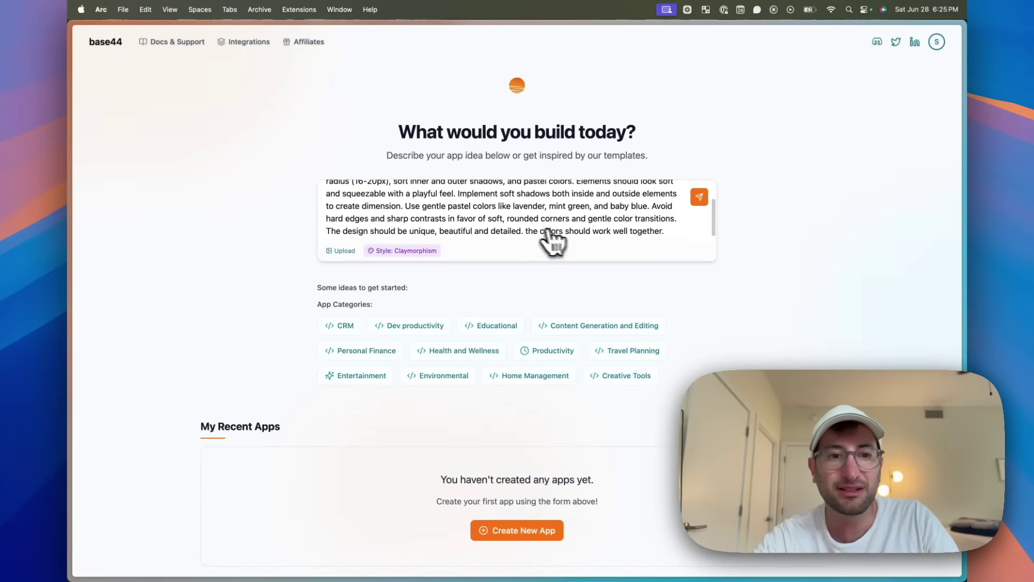
{"action": "scroll", "coordinate": [526, 238], "scroll_direction": "up", "scroll_amount": 3}
{"action": "scroll", "coordinate": [485, 236], "scroll_direction": "down", "scroll_amount": 2}
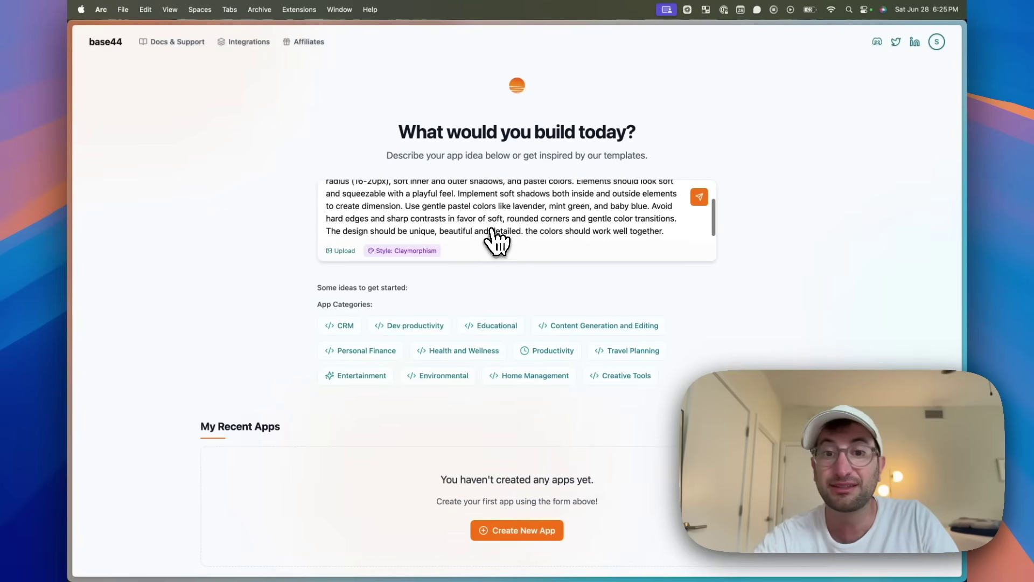
- Add a blank line after the style text and load the Home Management Chore Scheduler idea
{"action": "left_click", "coordinate": [668, 235]}
{"action": "key", "text": "Return"}
{"action": "key", "text": "Return"}
{"action": "key", "text": "Return"}
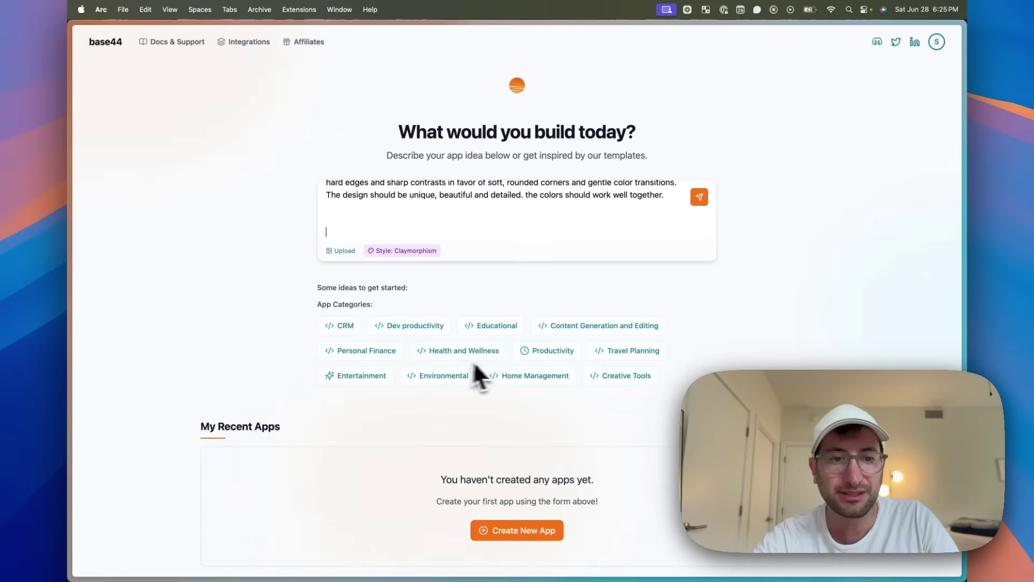
{"action": "left_click", "coordinate": [526, 374]}
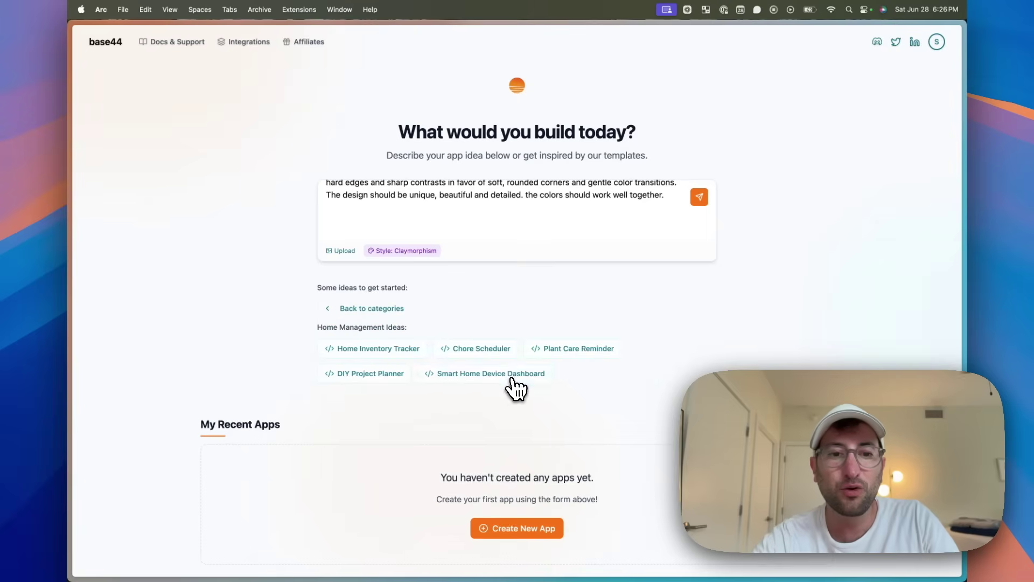
{"action": "left_click", "coordinate": [478, 353]}
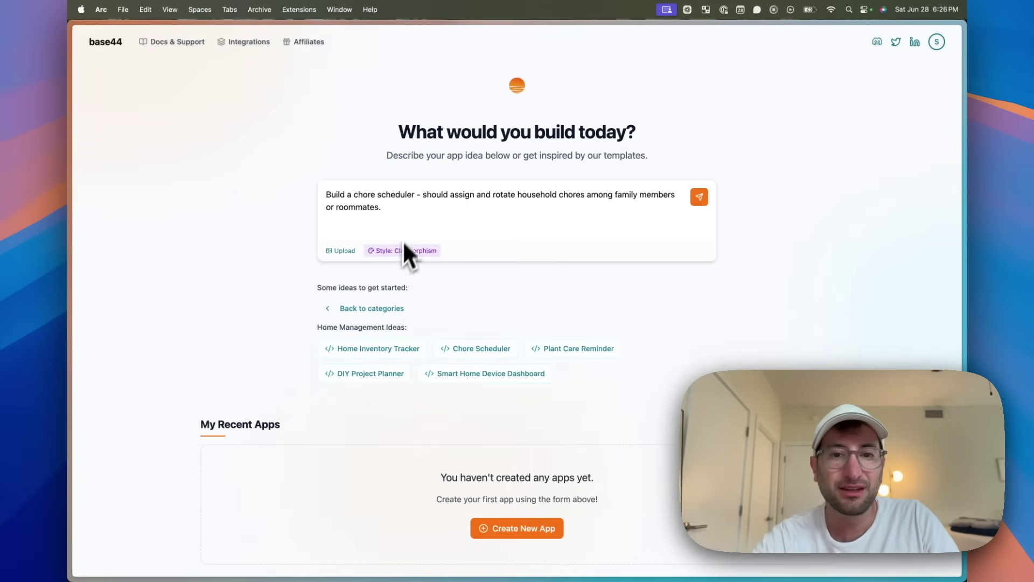
{"action": "scroll", "coordinate": [395, 207], "scroll_direction": "down", "scroll_amount": 1}
- Append the Claymorphism style instructions to the chore scheduler prompt
{"action": "triple_click", "coordinate": [391, 182]}
{"action": "left_click", "coordinate": [369, 139]}
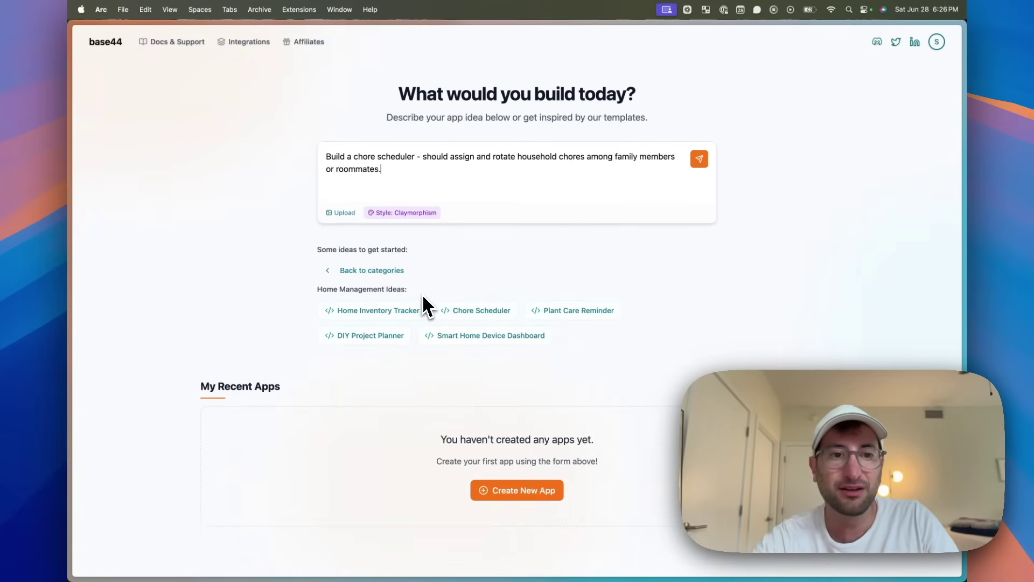
{"action": "scroll", "coordinate": [416, 275], "scroll_direction": "up", "scroll_amount": 1}
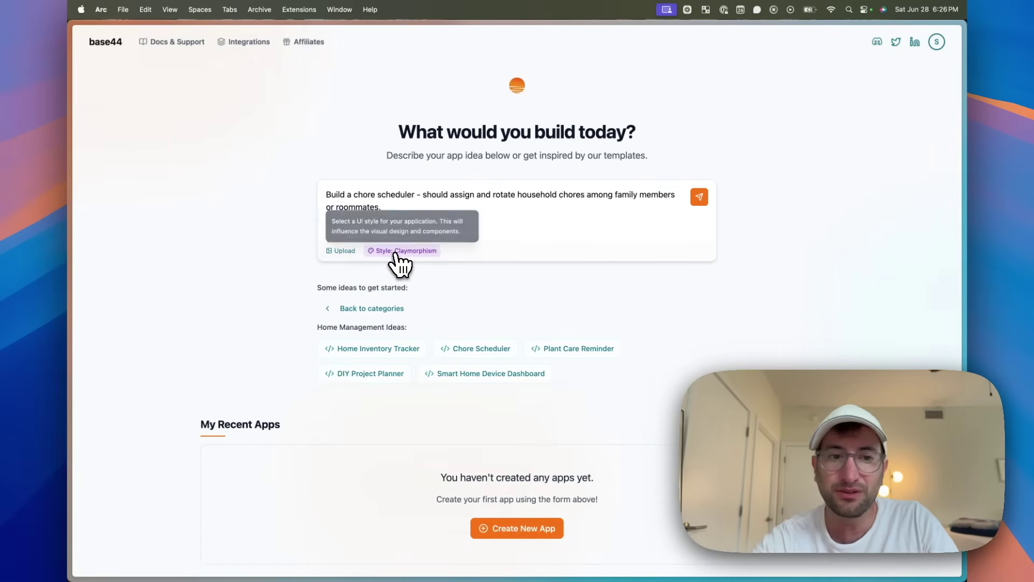
{"action": "left_click", "coordinate": [400, 251]}
{"action": "scroll", "coordinate": [392, 276], "scroll_direction": "down", "scroll_amount": 10}
{"action": "scroll", "coordinate": [392, 300], "scroll_direction": "down", "scroll_amount": 5}
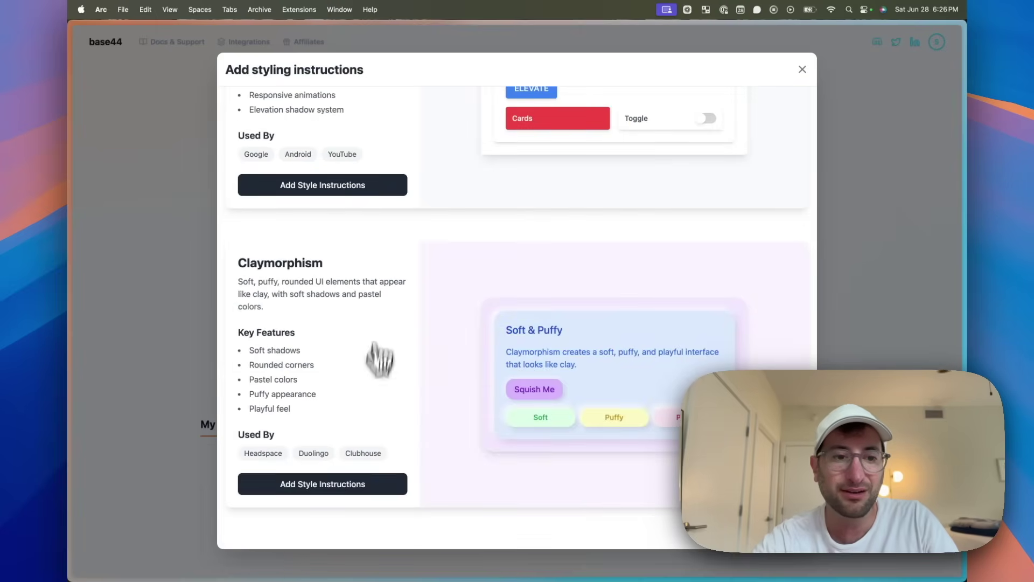
{"action": "left_click", "coordinate": [351, 483]}
{"action": "scroll", "coordinate": [398, 211], "scroll_direction": "down", "scroll_amount": 5}
{"action": "scroll", "coordinate": [396, 215], "scroll_direction": "up", "scroll_amount": 5}
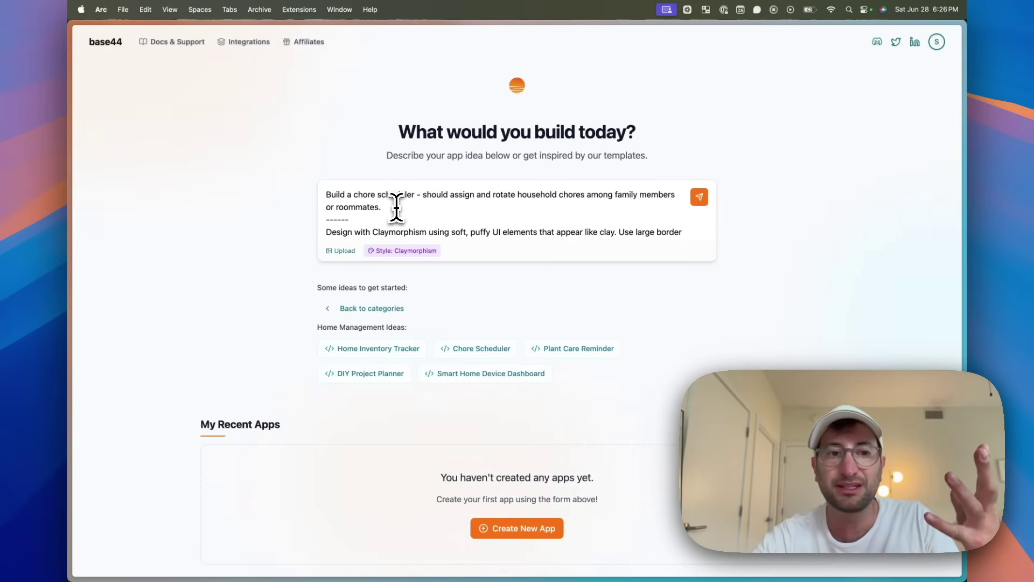
- Review the chore scheduler description and submit the prompt
{"action": "left_click_drag", "start_coordinate": [396, 208], "coordinate": [318, 195]}
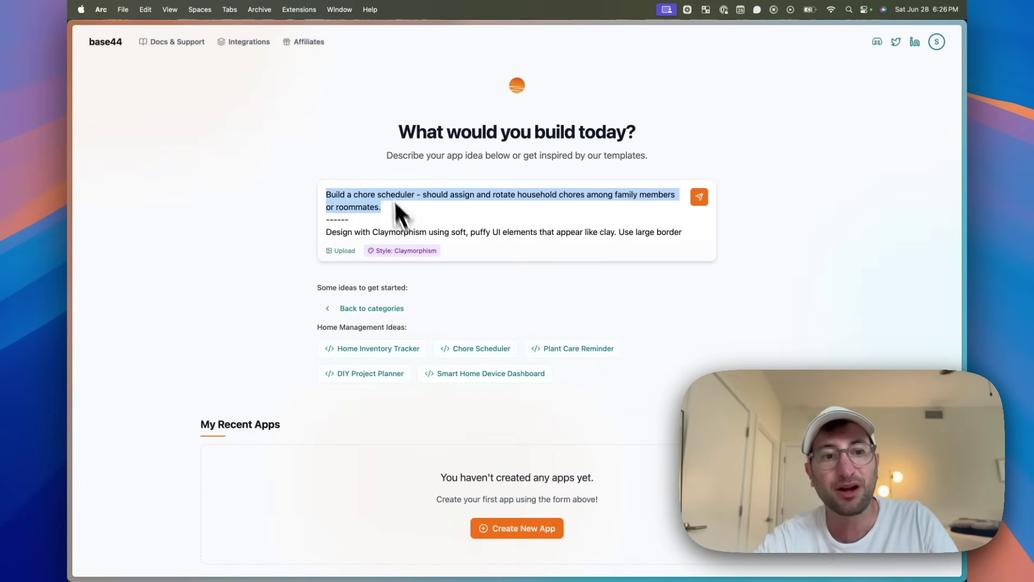
{"action": "scroll", "coordinate": [373, 223], "scroll_direction": "down", "scroll_amount": 5}
{"action": "scroll", "coordinate": [384, 219], "scroll_direction": "up", "scroll_amount": 5}
{"action": "left_click", "coordinate": [355, 218]}
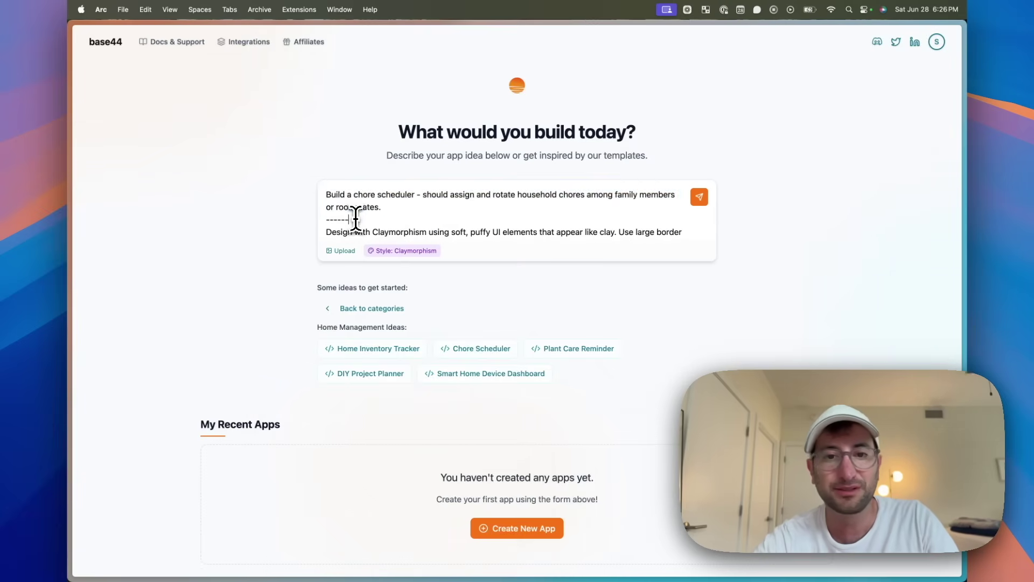
{"action": "left_click", "coordinate": [700, 200]}
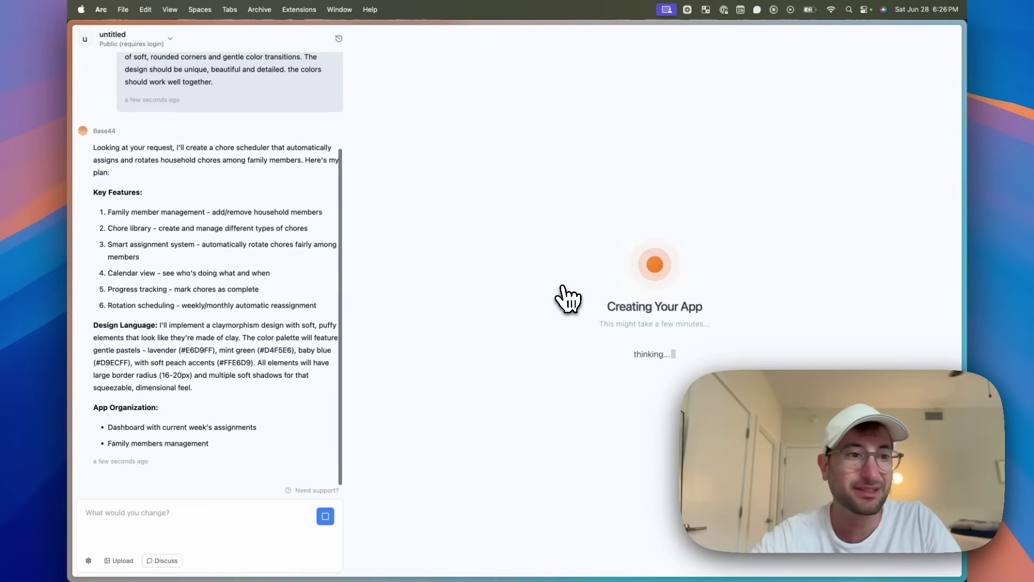
{"action": "scroll", "coordinate": [219, 173], "scroll_direction": "up", "scroll_amount": 3}
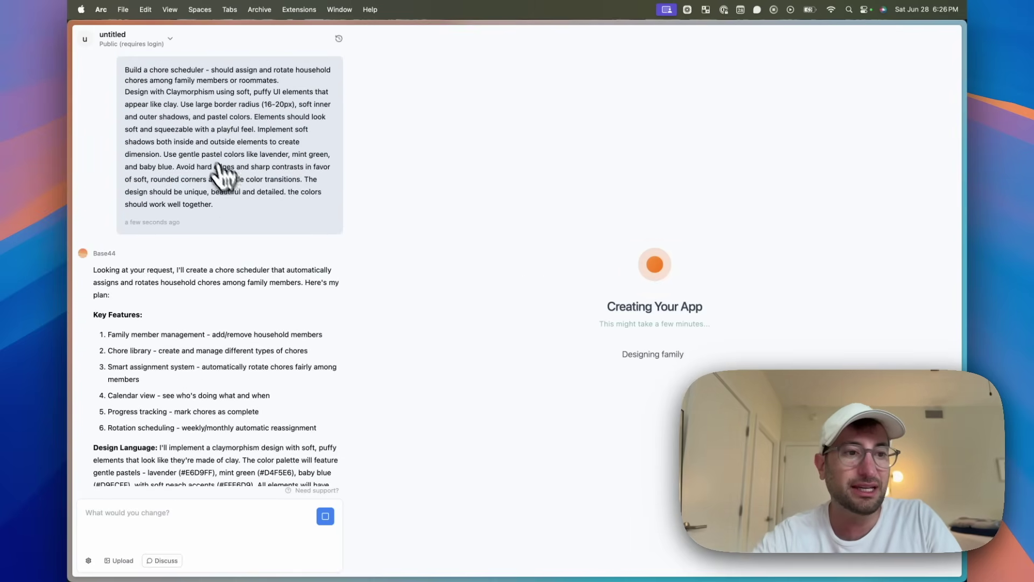
{"action": "scroll", "coordinate": [254, 243], "scroll_direction": "down", "scroll_amount": 5}
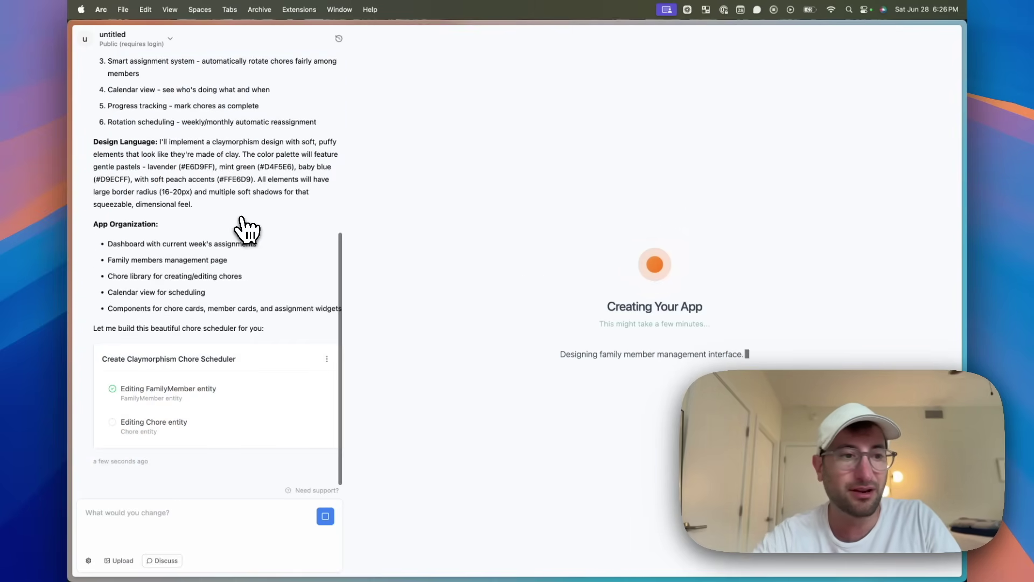
{"action": "scroll", "coordinate": [243, 231], "scroll_direction": "up", "scroll_amount": 3}
{"action": "scroll", "coordinate": [213, 203], "scroll_direction": "up", "scroll_amount": 2}
{"action": "scroll", "coordinate": [240, 236], "scroll_direction": "down", "scroll_amount": 5}
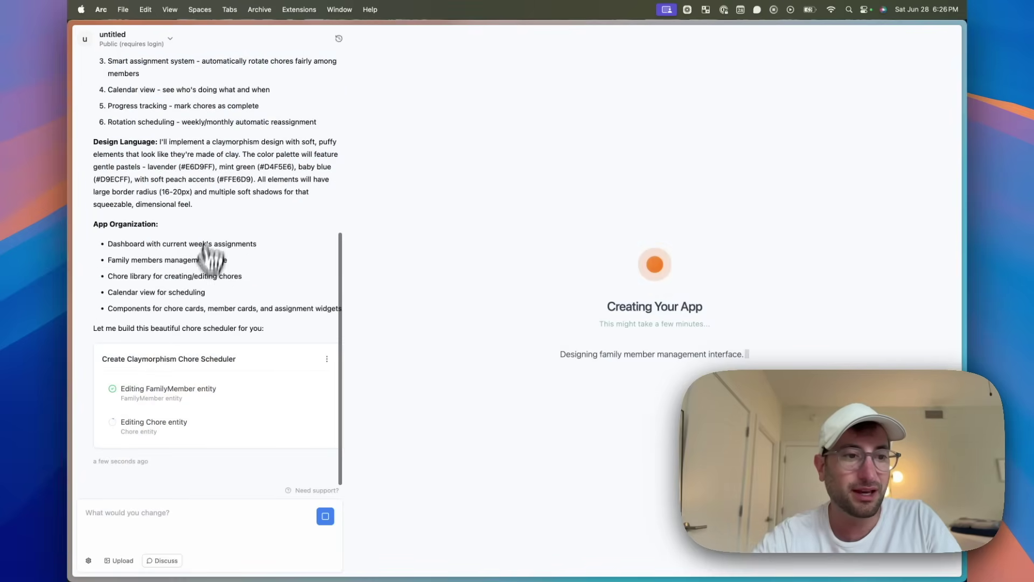
{"action": "scroll", "coordinate": [212, 258], "scroll_direction": "up", "scroll_amount": 2}
{"action": "scroll", "coordinate": [201, 300], "scroll_direction": "up", "scroll_amount": 2}
{"action": "scroll", "coordinate": [134, 428], "scroll_direction": "down", "scroll_amount": 5}
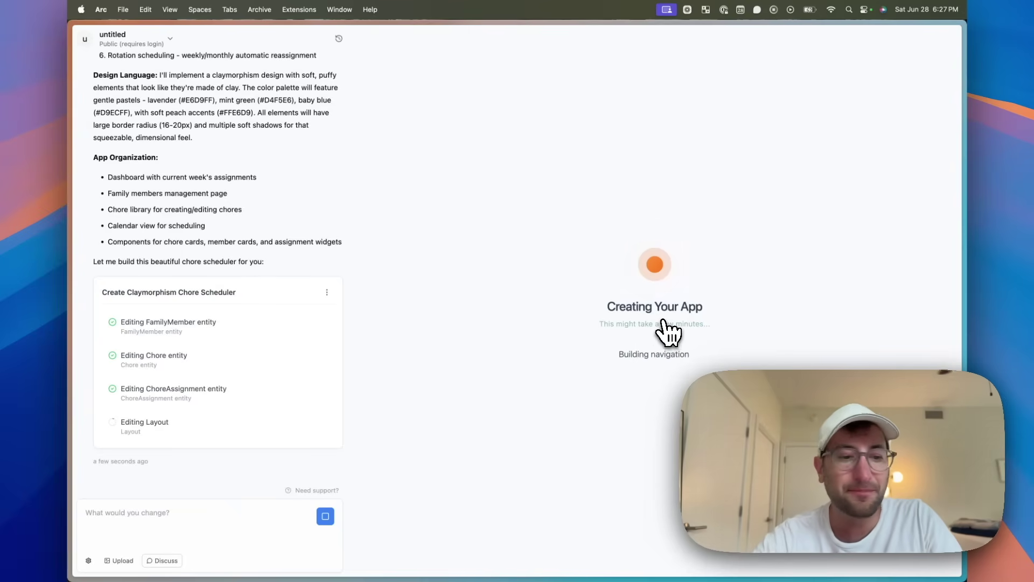
- Turn Discuss mode on and back off, then select the Default AI model in settings
{"action": "left_click", "coordinate": [168, 560]}
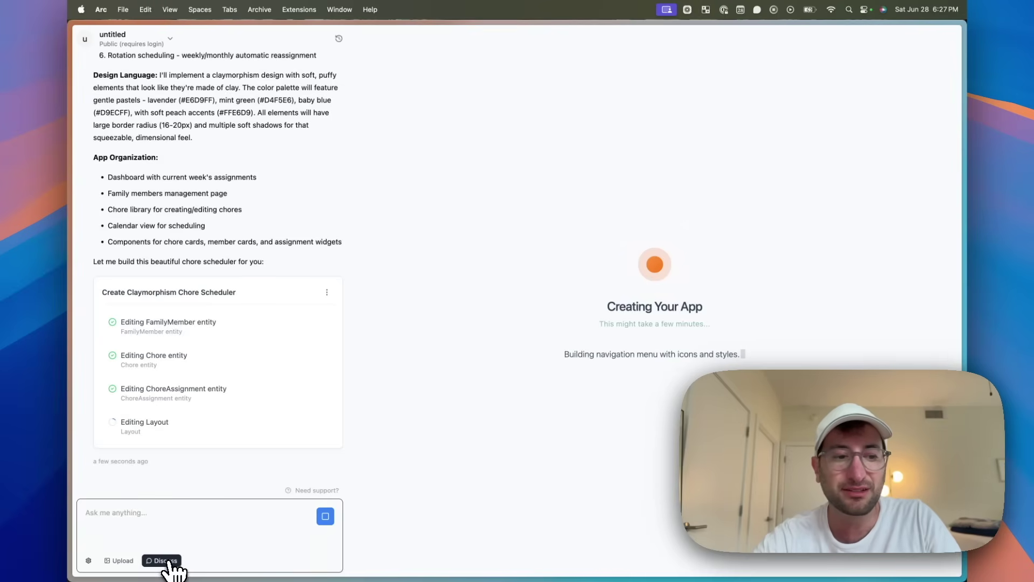
{"action": "left_click", "coordinate": [170, 562]}
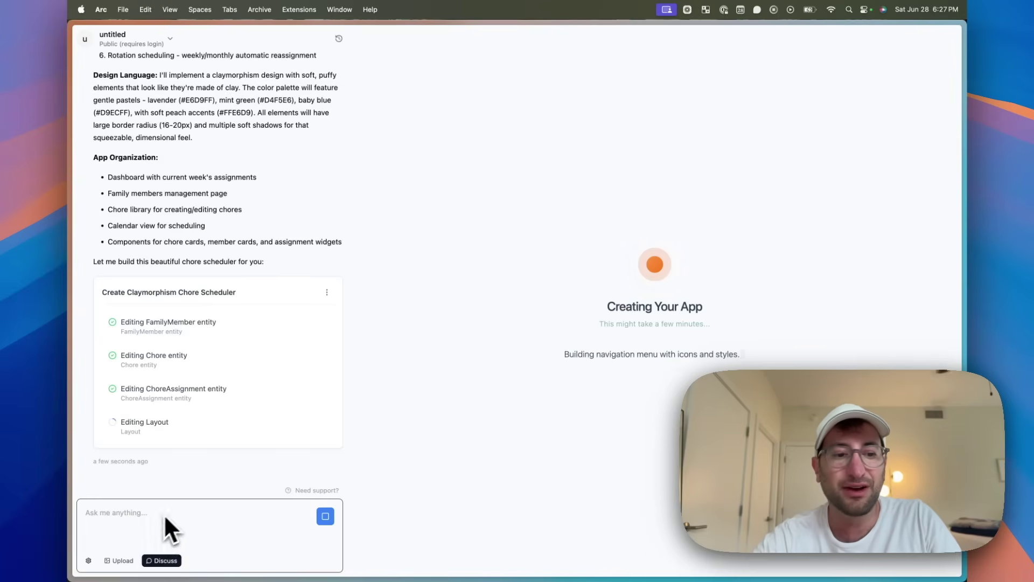
{"action": "left_click", "coordinate": [171, 560]}
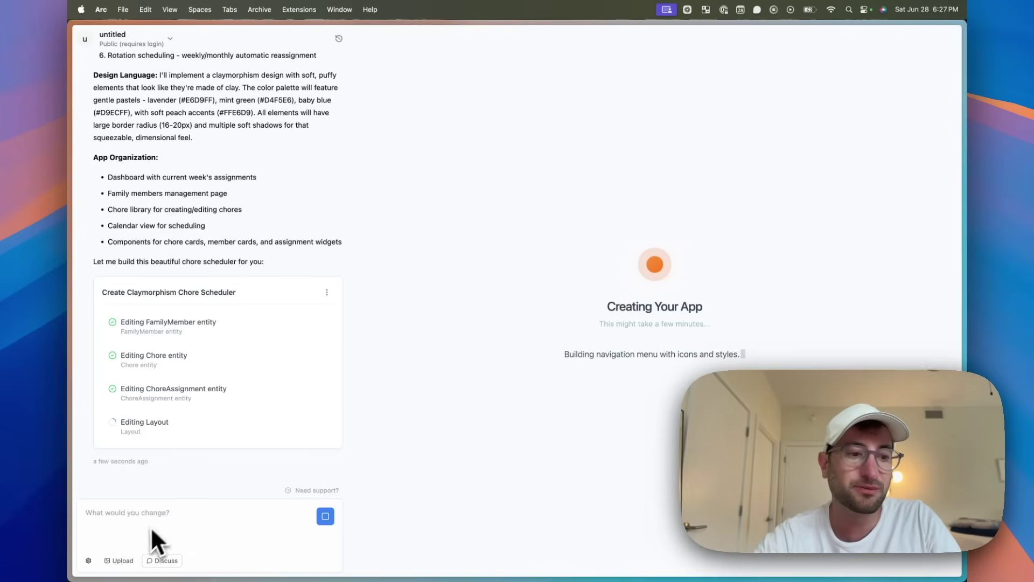
{"action": "left_click", "coordinate": [88, 560]}
{"action": "mouse_move", "coordinate": [129, 449]}
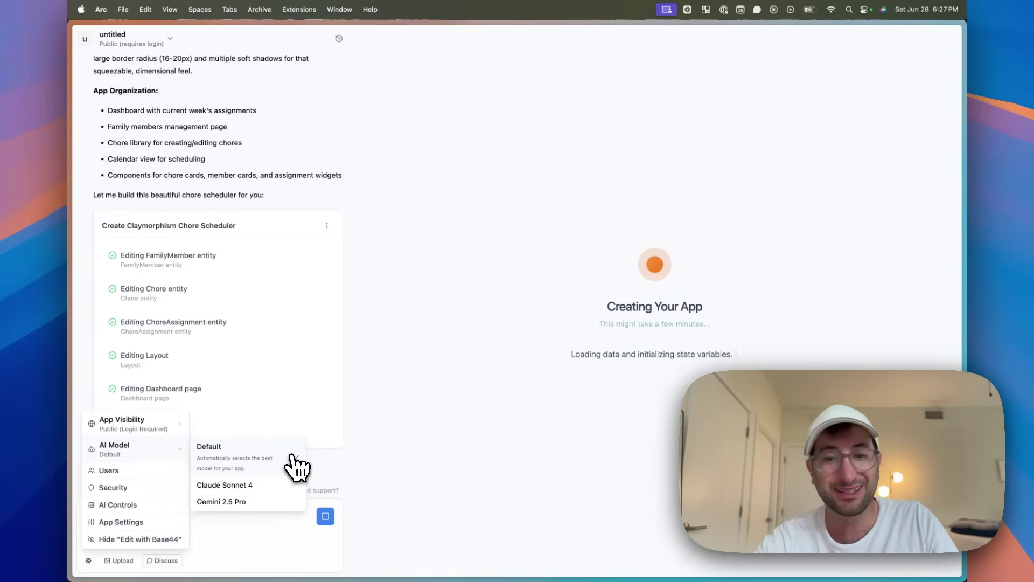
{"action": "left_click", "coordinate": [296, 467]}
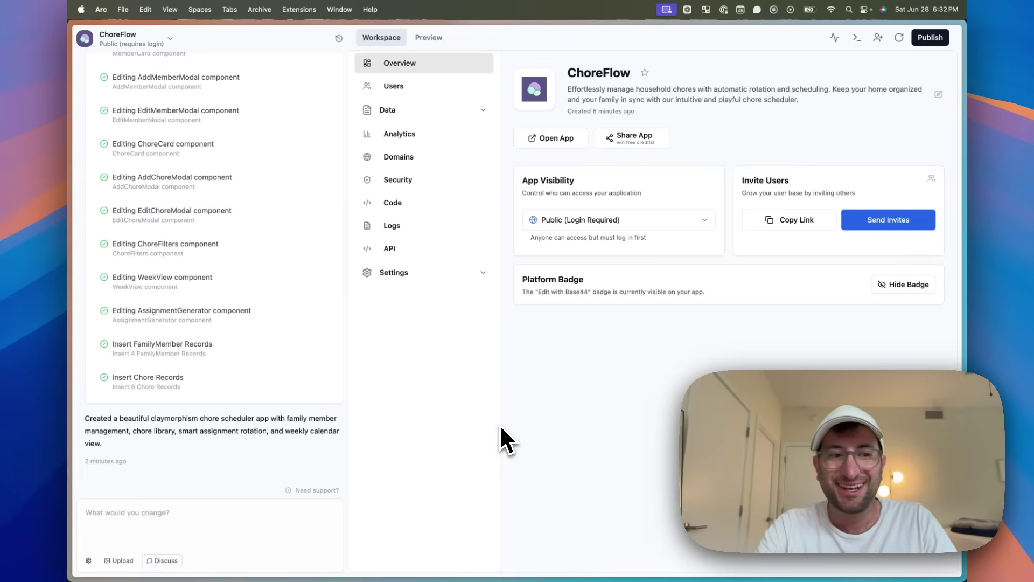
{"action": "scroll", "coordinate": [253, 257], "scroll_direction": "up", "scroll_amount": 5}
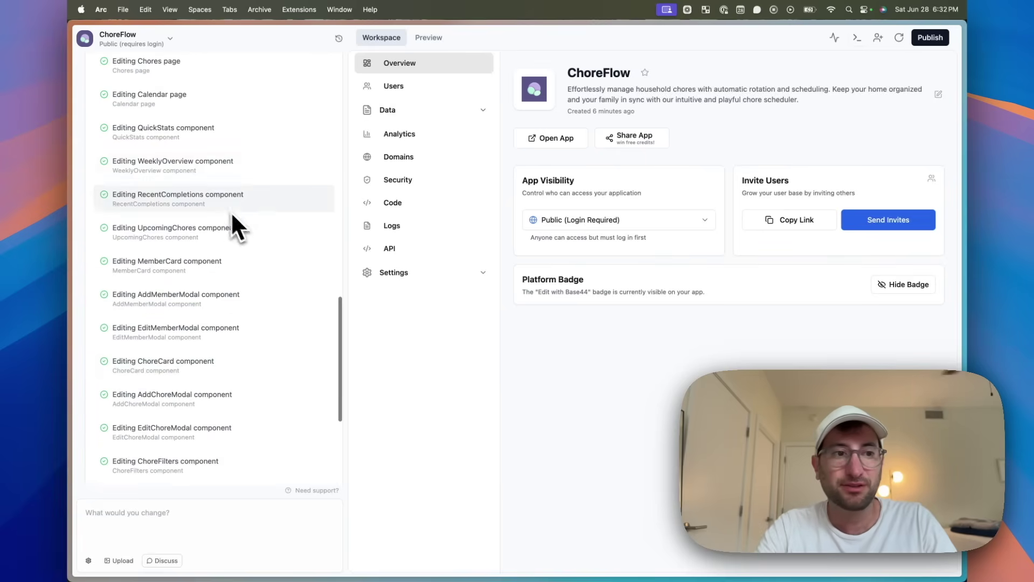
{"action": "scroll", "coordinate": [238, 224], "scroll_direction": "up", "scroll_amount": 5}
{"action": "scroll", "coordinate": [207, 173], "scroll_direction": "down", "scroll_amount": 3}
{"action": "scroll", "coordinate": [176, 238], "scroll_direction": "down", "scroll_amount": 3}
{"action": "scroll", "coordinate": [169, 227], "scroll_direction": "down", "scroll_amount": 3}
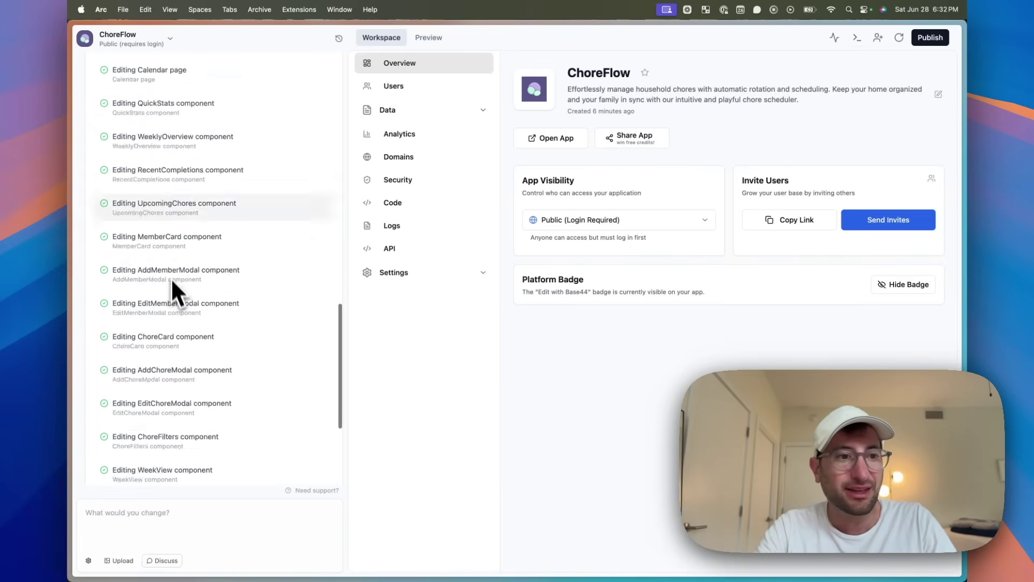
{"action": "scroll", "coordinate": [165, 271], "scroll_direction": "down", "scroll_amount": 3}
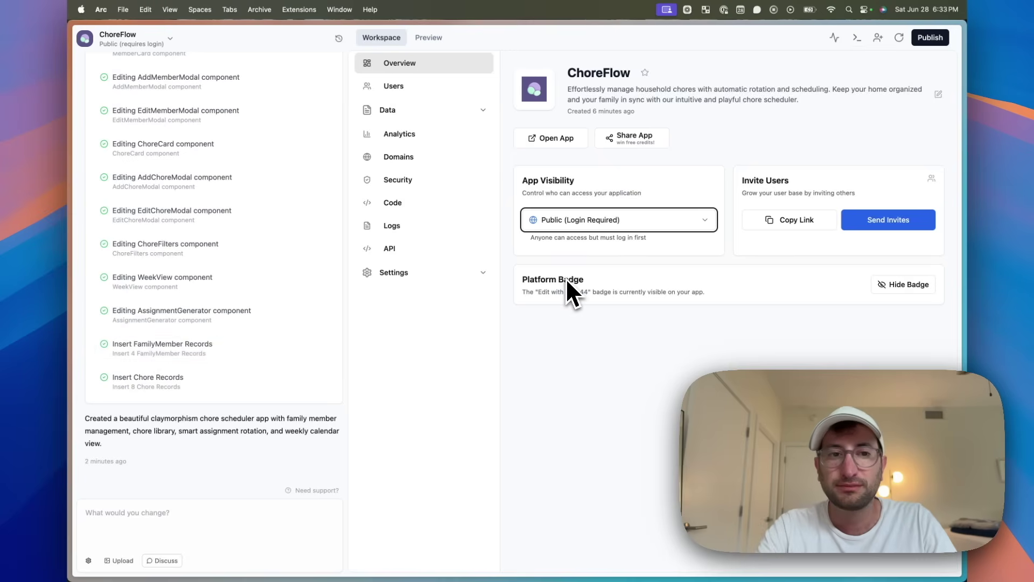
- Open the Workspace Users page, which lists the single admin user
{"action": "left_click", "coordinate": [406, 90]}
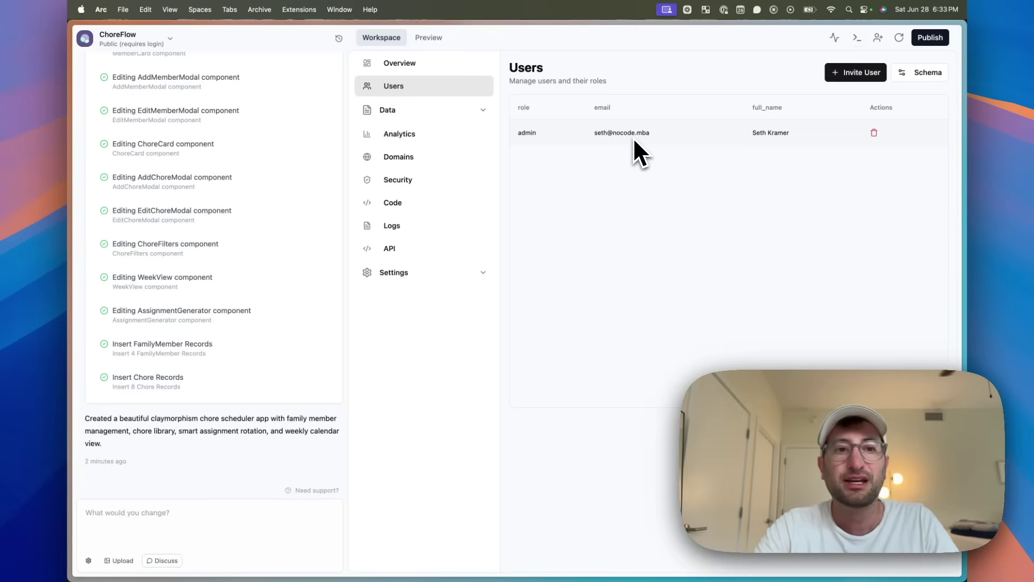
- Browse the FamilyMember, Chore and empty ChoreAssignment tables, then return to Users
{"action": "left_click", "coordinate": [450, 114]}
{"action": "left_click", "coordinate": [436, 142]}
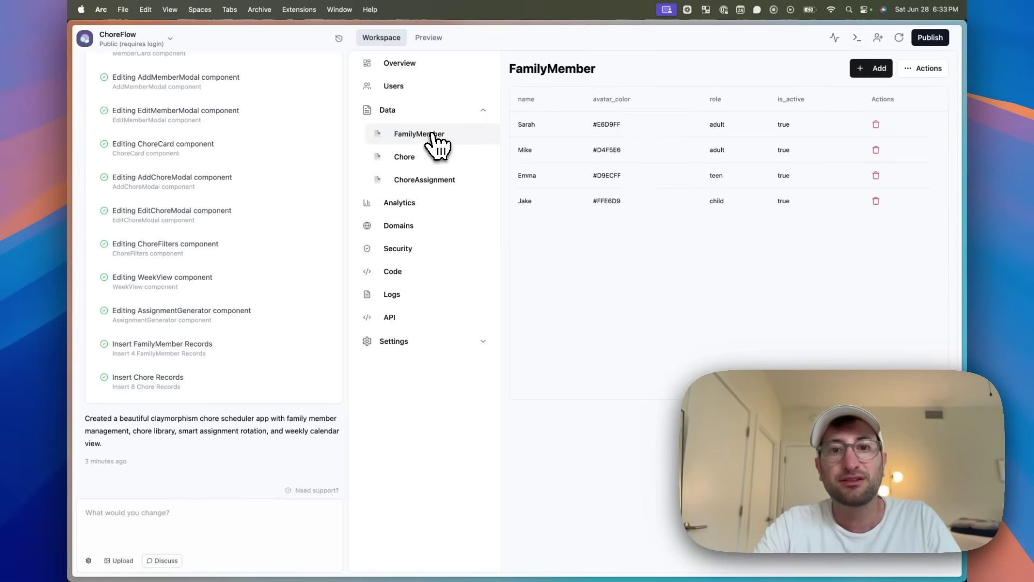
{"action": "left_click", "coordinate": [433, 162]}
{"action": "left_click", "coordinate": [434, 183]}
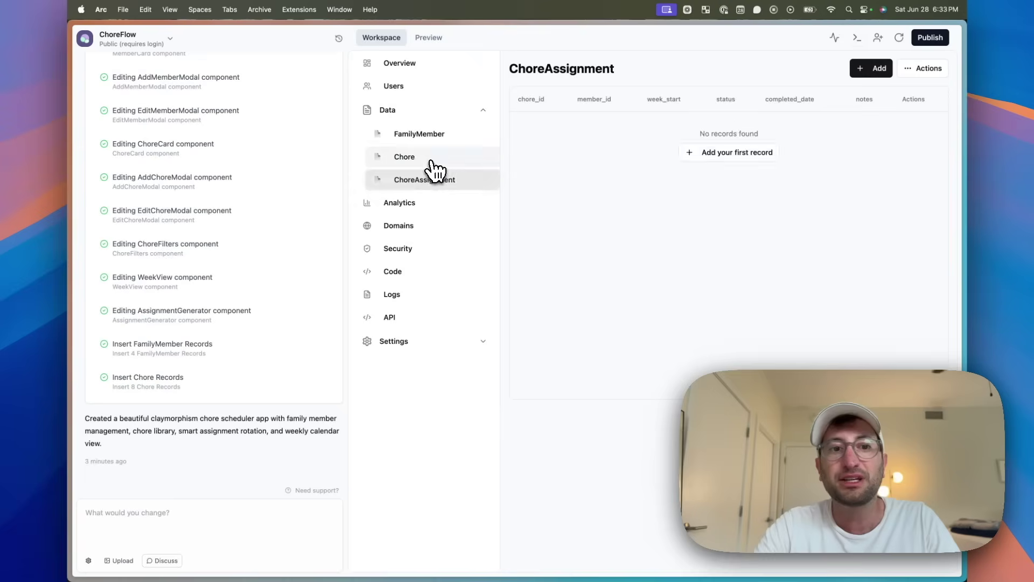
{"action": "left_click", "coordinate": [434, 137]}
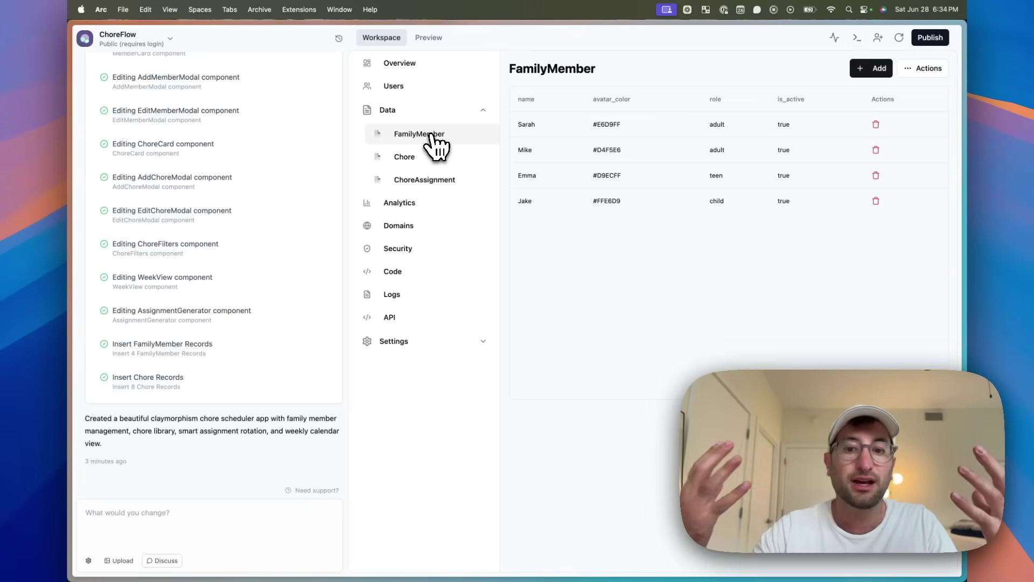
{"action": "left_click", "coordinate": [422, 91]}
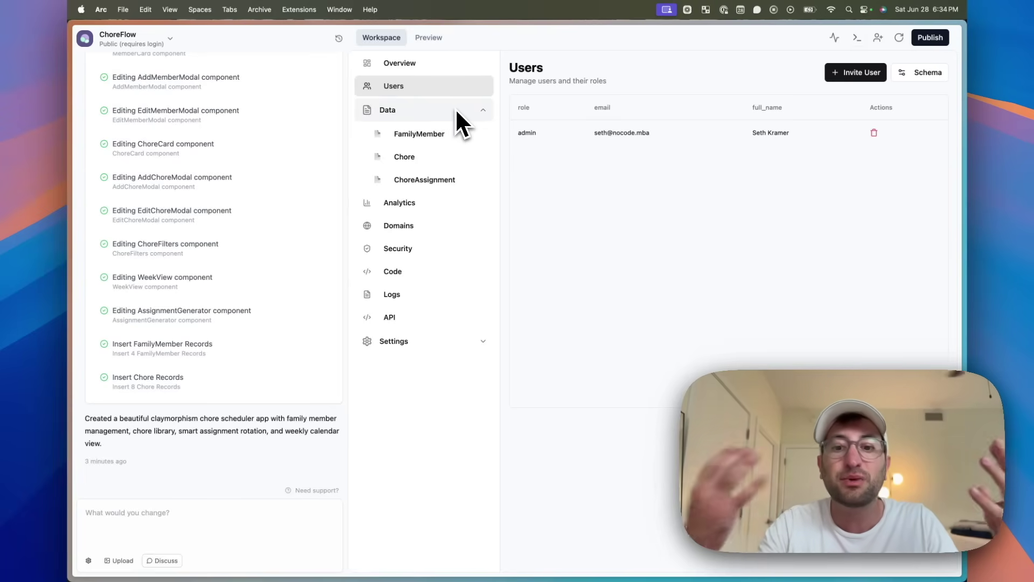
- Open logo settings and Analytics (one unique user, three visits), then go back to Users
{"action": "left_click", "coordinate": [421, 202]}
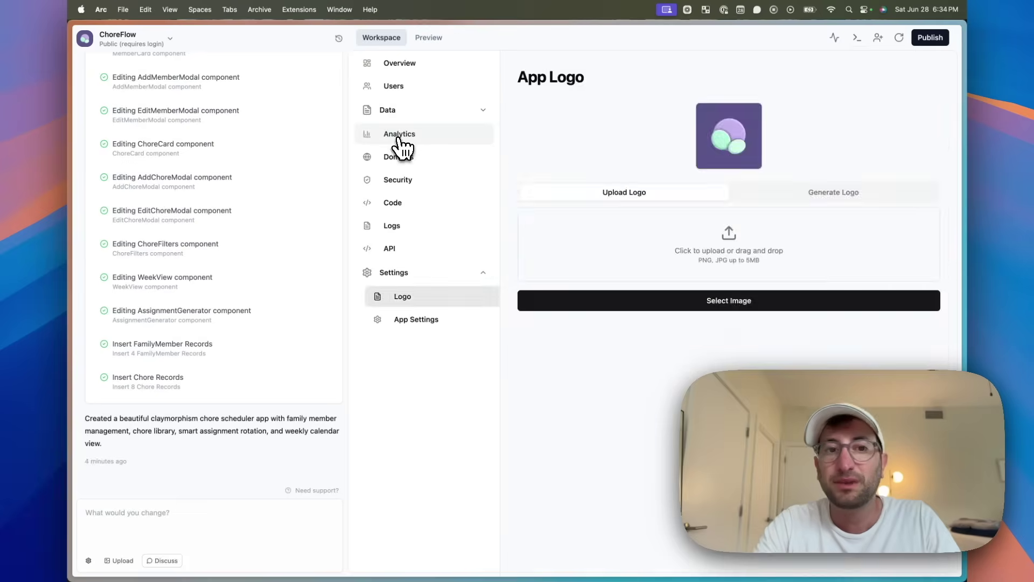
{"action": "left_click", "coordinate": [401, 146]}
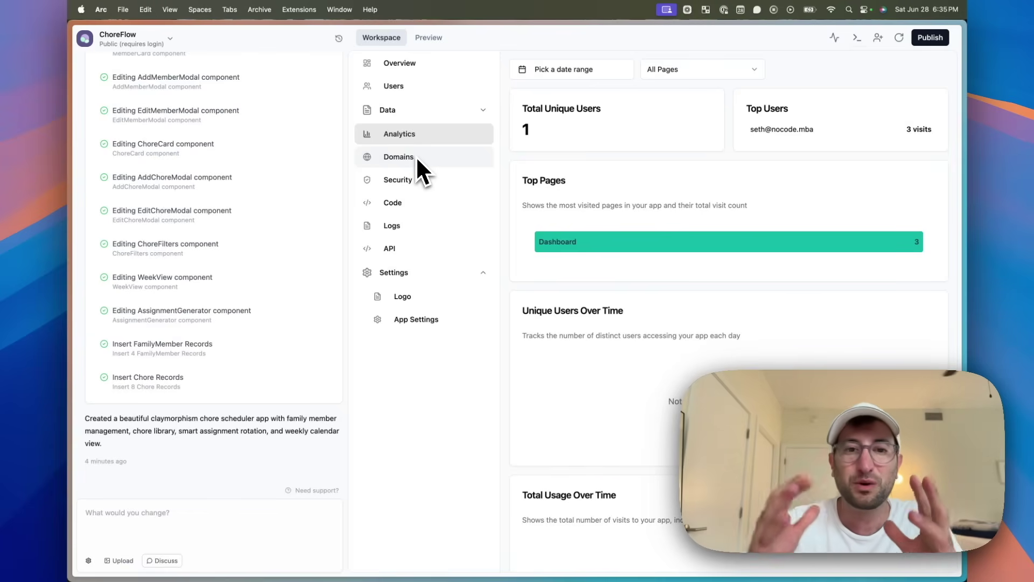
{"action": "left_click", "coordinate": [408, 65]}
{"action": "left_click", "coordinate": [409, 84]}
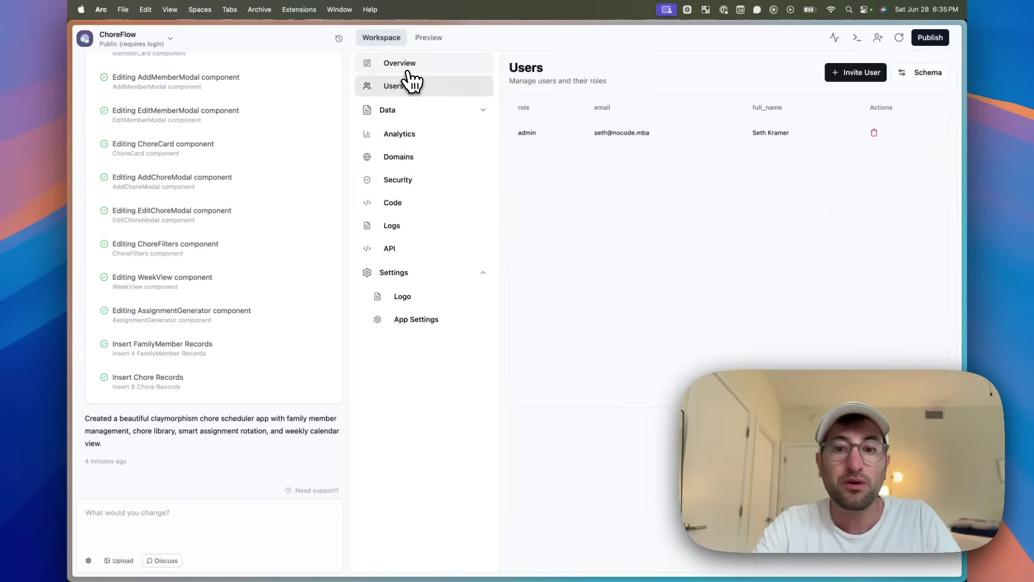
{"action": "left_click", "coordinate": [409, 71]}
{"action": "left_click", "coordinate": [412, 89]}
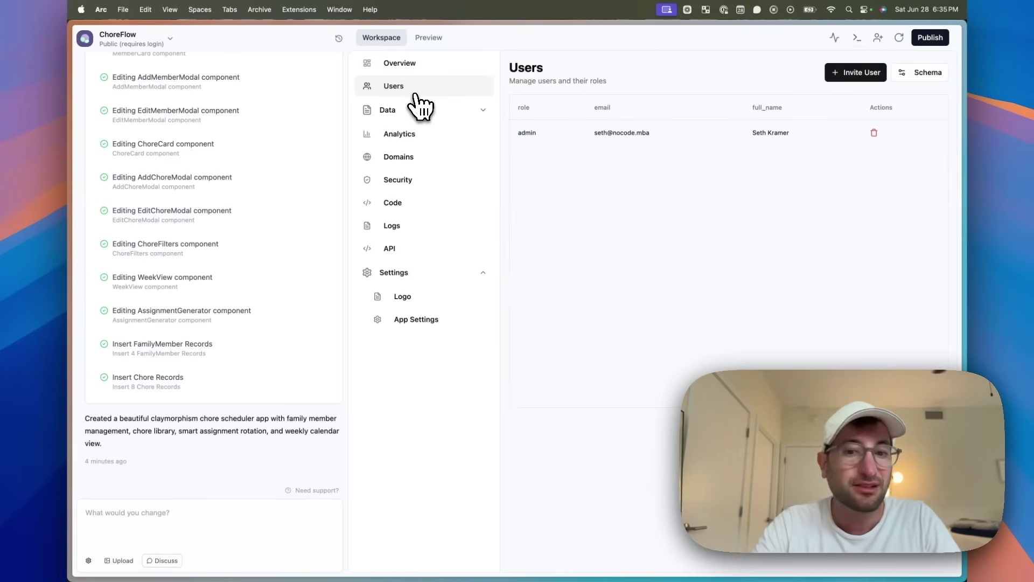
- In Preview, tour the Family, Chores, Calendar and Dashboard pages, ending on Family
{"action": "left_click", "coordinate": [428, 38]}
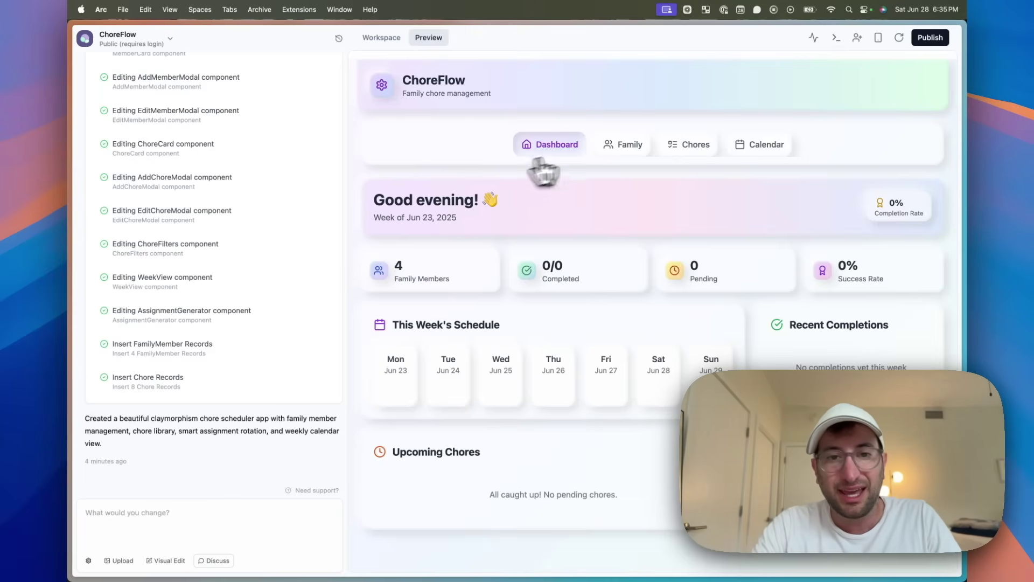
{"action": "left_click", "coordinate": [622, 150]}
{"action": "left_click", "coordinate": [693, 153]}
{"action": "left_click", "coordinate": [760, 146]}
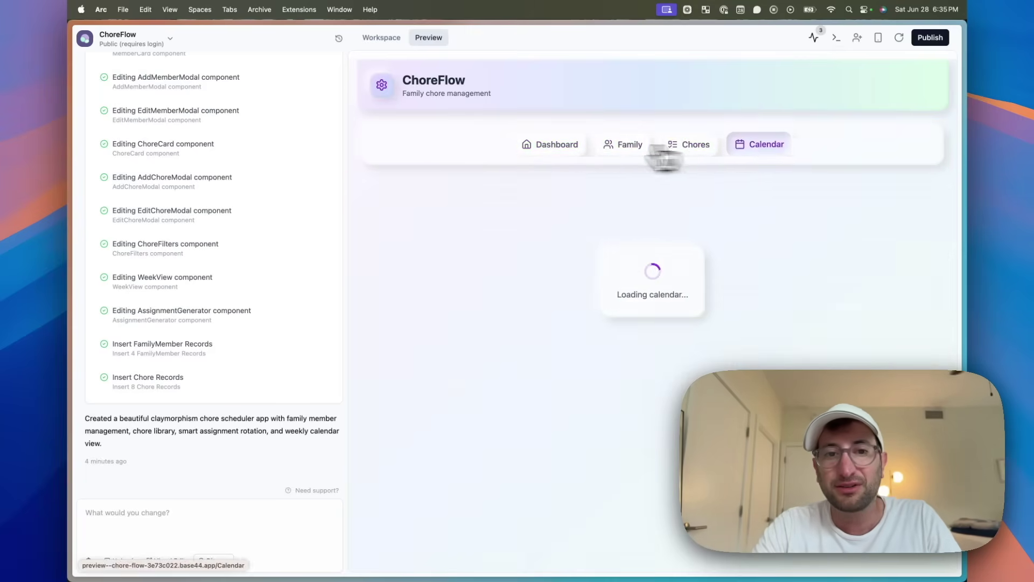
{"action": "left_click", "coordinate": [558, 146]}
{"action": "scroll", "coordinate": [489, 257], "scroll_direction": "down", "scroll_amount": 1}
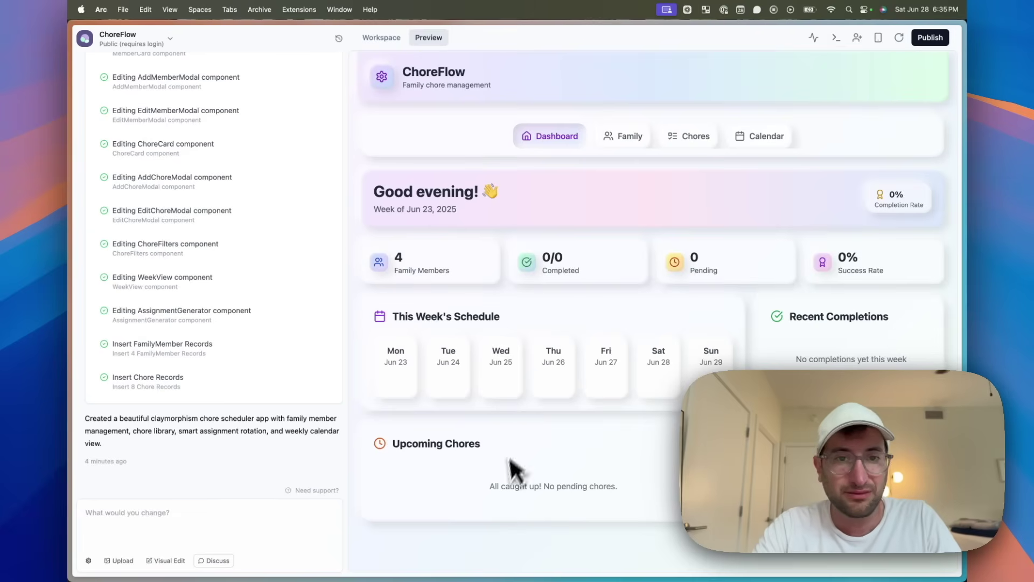
{"action": "scroll", "coordinate": [518, 453], "scroll_direction": "up", "scroll_amount": 1}
{"action": "left_click", "coordinate": [616, 156]}
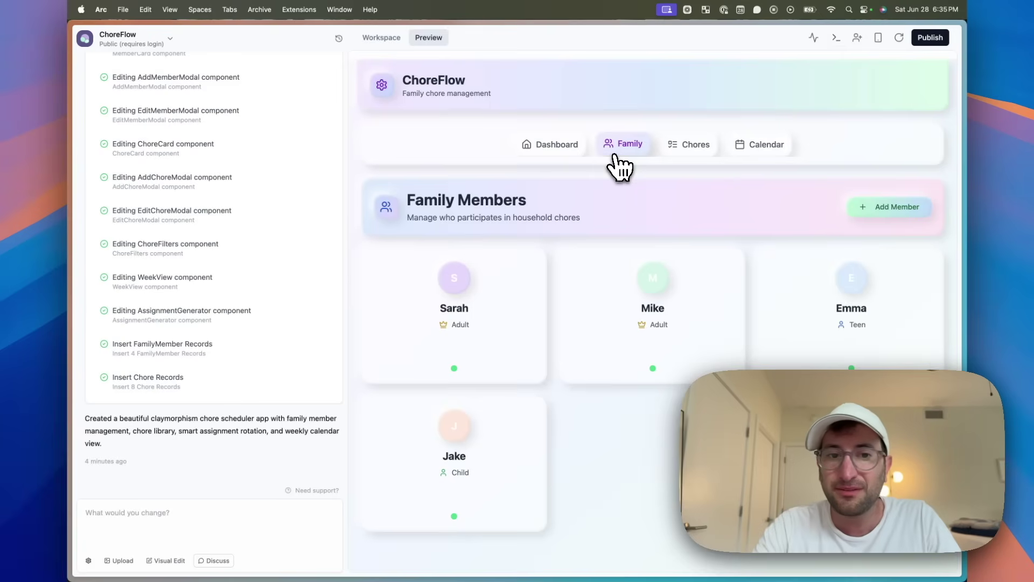
- Add Seth as a new Adult family member on the preview's Family page
{"action": "left_click", "coordinate": [908, 211]}
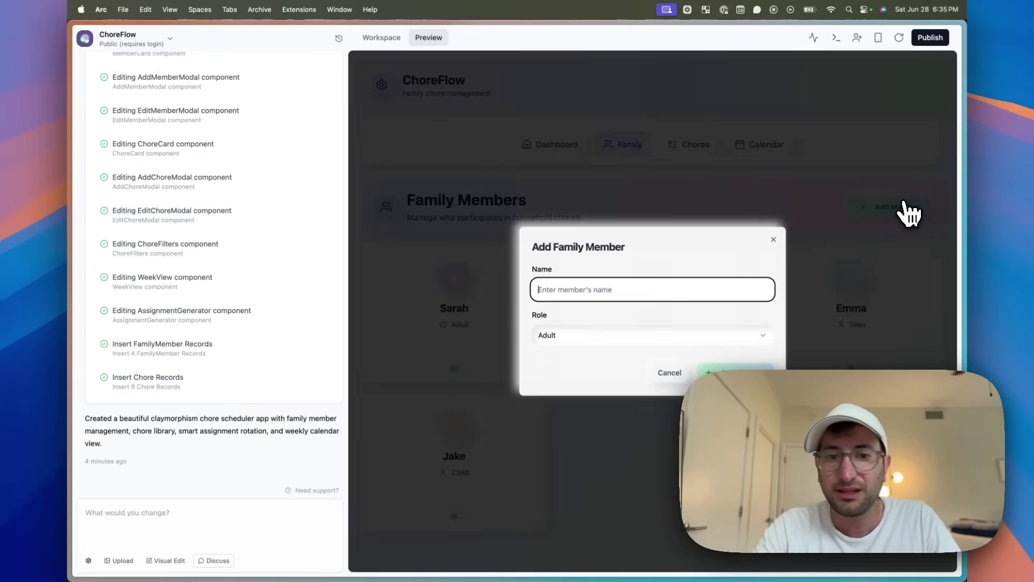
{"action": "left_click", "coordinate": [564, 292]}
{"action": "type", "text": "Seth"}
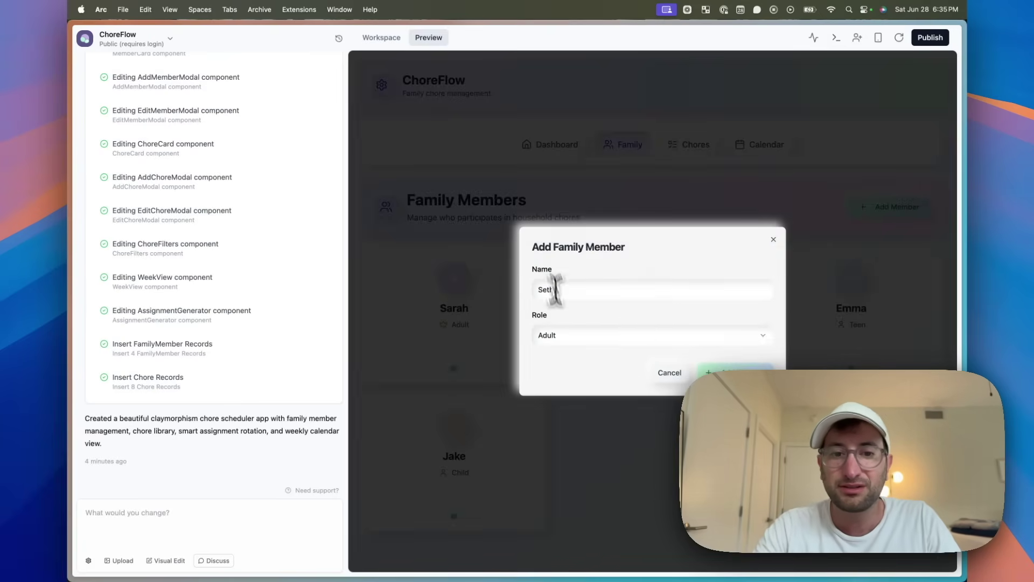
{"action": "left_click", "coordinate": [572, 336]}
{"action": "left_click", "coordinate": [577, 358]}
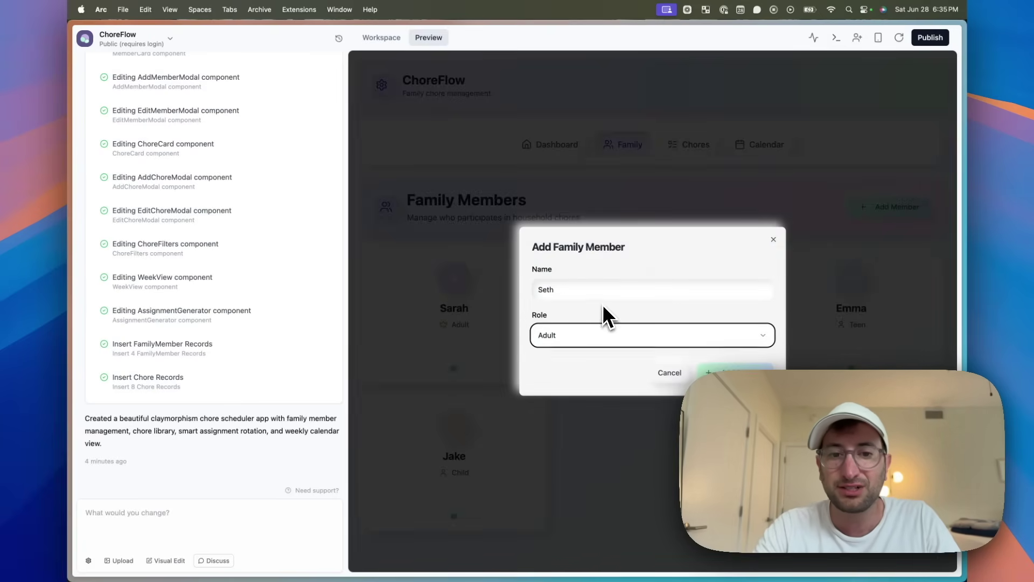
{"action": "left_click", "coordinate": [725, 370]}
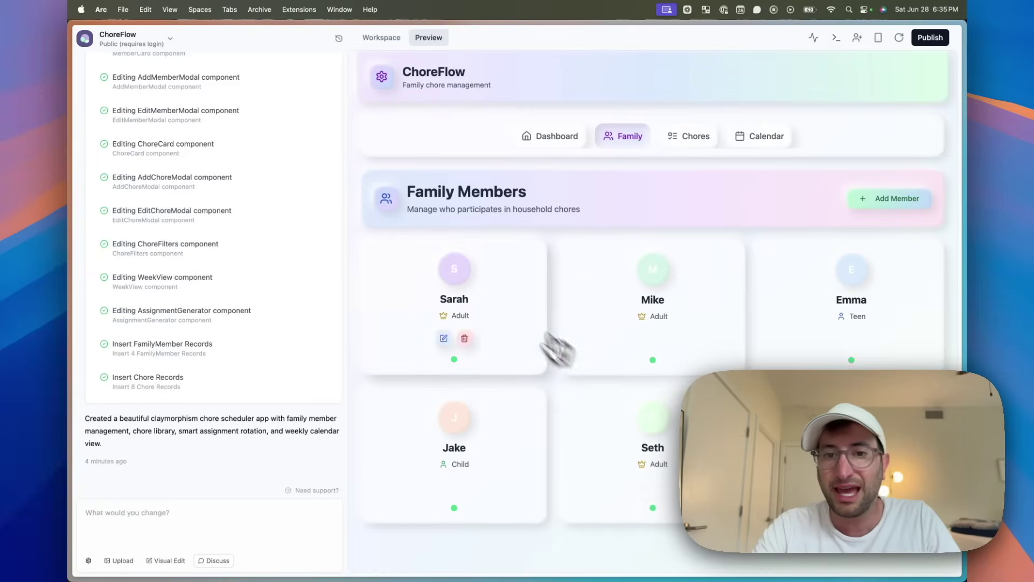
- Look over the Chore Library, then open the empty Jun 23–29 week calendar
{"action": "left_click", "coordinate": [695, 136]}
{"action": "scroll", "coordinate": [548, 309], "scroll_direction": "down", "scroll_amount": 1}
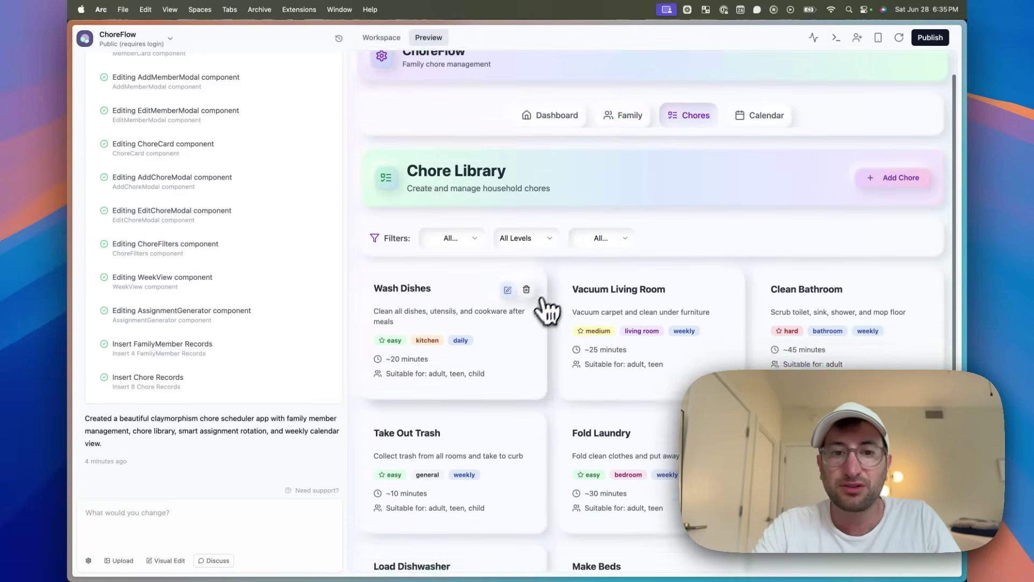
{"action": "scroll", "coordinate": [548, 310], "scroll_direction": "down", "scroll_amount": 3}
{"action": "scroll", "coordinate": [457, 254], "scroll_direction": "up", "scroll_amount": 3}
{"action": "scroll", "coordinate": [560, 231], "scroll_direction": "down", "scroll_amount": 1}
{"action": "scroll", "coordinate": [510, 294], "scroll_direction": "down", "scroll_amount": 2}
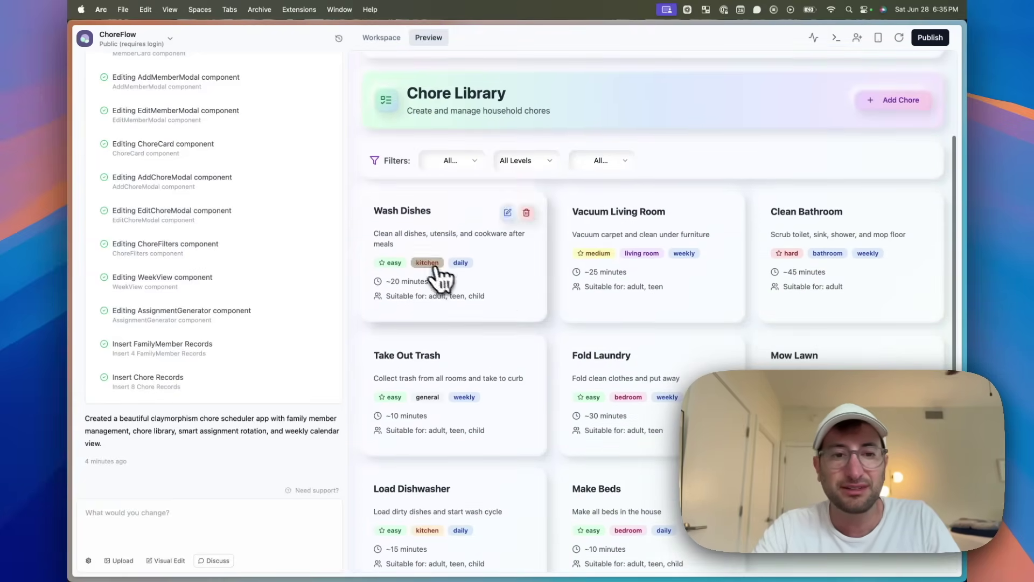
{"action": "scroll", "coordinate": [684, 261], "scroll_direction": "down", "scroll_amount": 1}
{"action": "scroll", "coordinate": [479, 323], "scroll_direction": "up", "scroll_amount": 3}
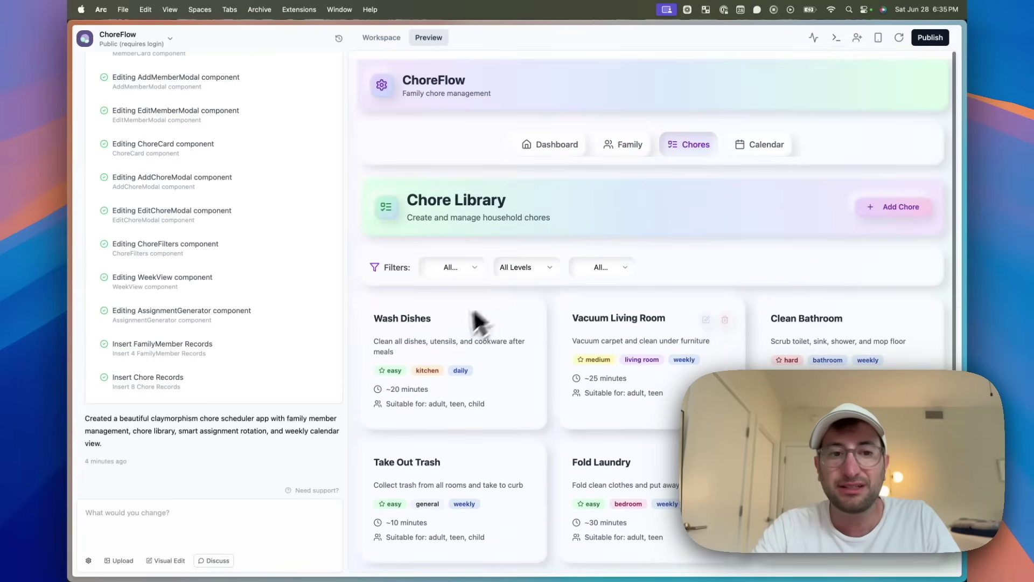
{"action": "scroll", "coordinate": [615, 307], "scroll_direction": "down", "scroll_amount": 2}
{"action": "scroll", "coordinate": [728, 186], "scroll_direction": "up", "scroll_amount": 2}
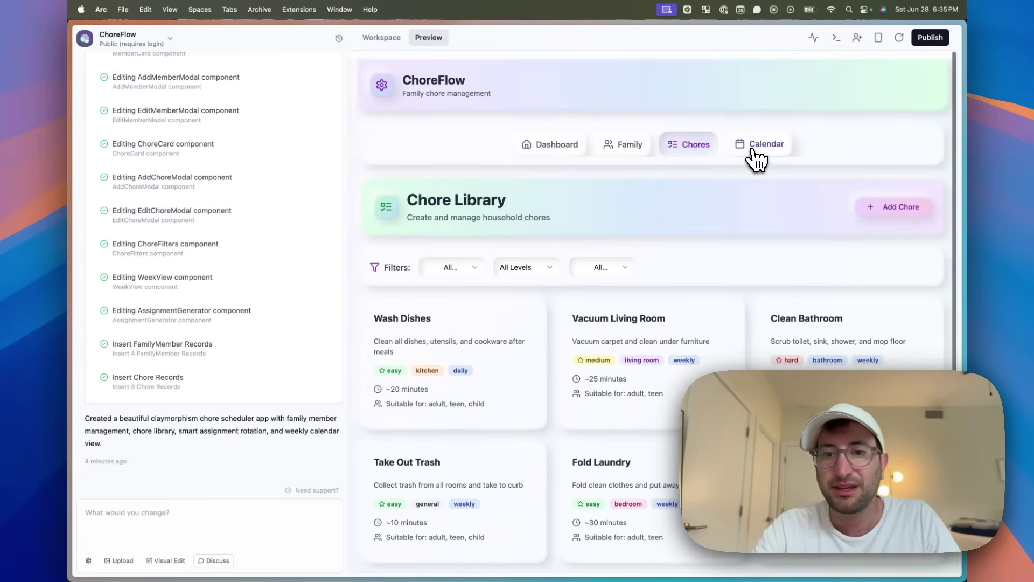
{"action": "left_click", "coordinate": [752, 150]}
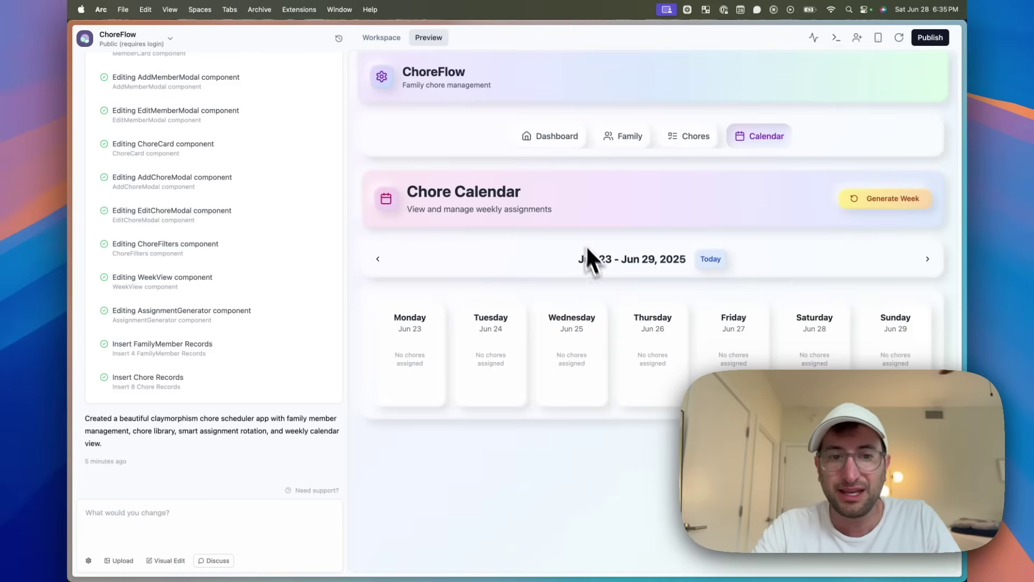
- Generate this week's chore assignments with Generate Week
{"action": "left_click", "coordinate": [874, 206]}
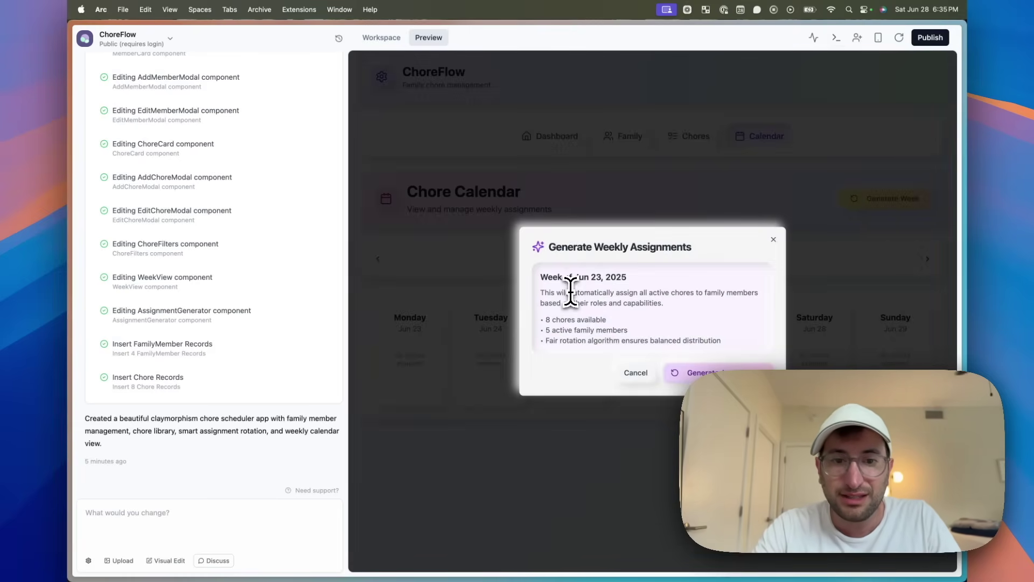
{"action": "left_click_drag", "start_coordinate": [569, 293], "coordinate": [595, 323]}
{"action": "left_click", "coordinate": [618, 344]}
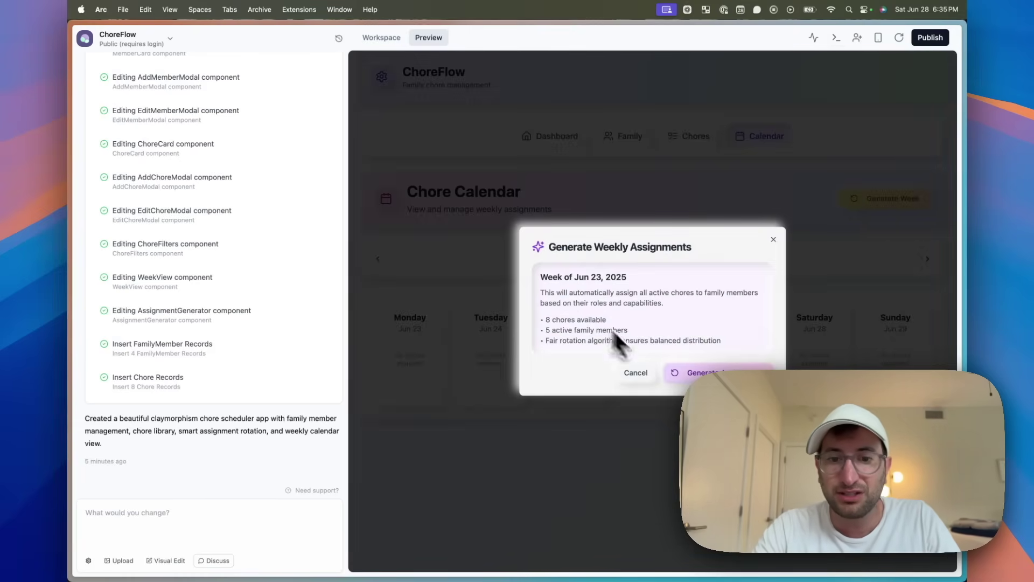
{"action": "left_click", "coordinate": [682, 378]}
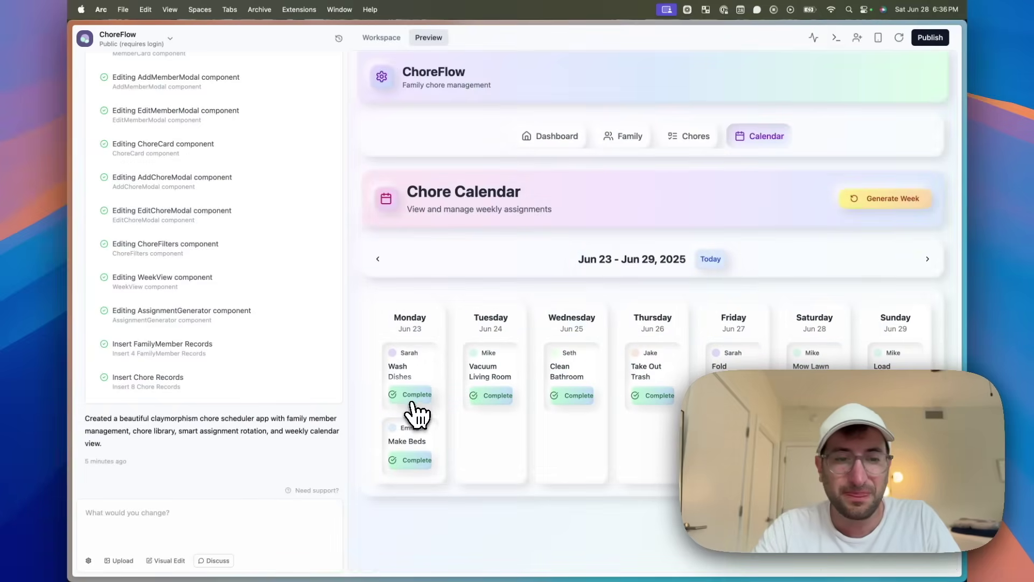
- Mark Monday's Wash Dishes and Tuesday's Vacuum Living Room completed, then view export options
{"action": "left_click", "coordinate": [416, 396]}
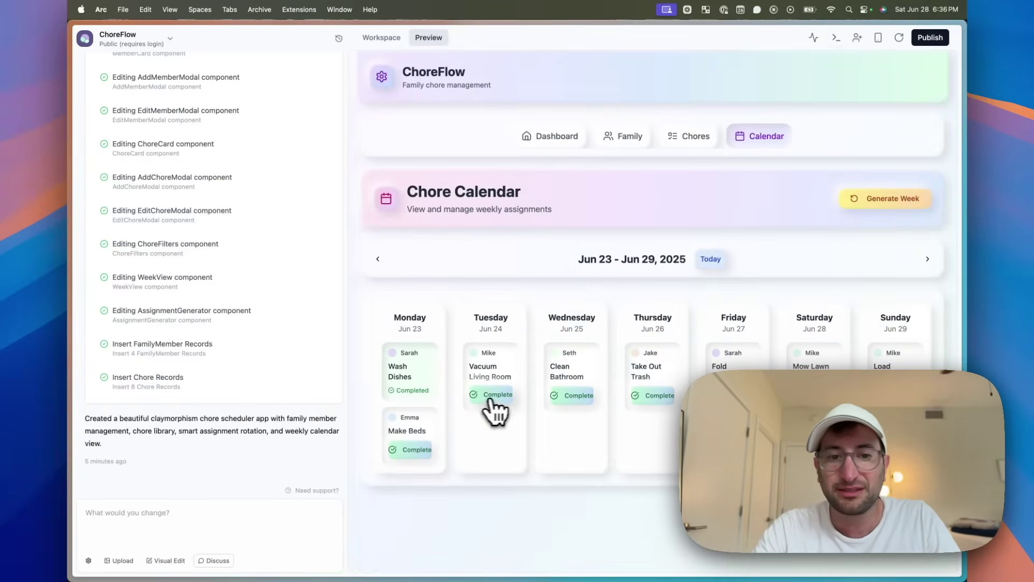
{"action": "left_click", "coordinate": [494, 395]}
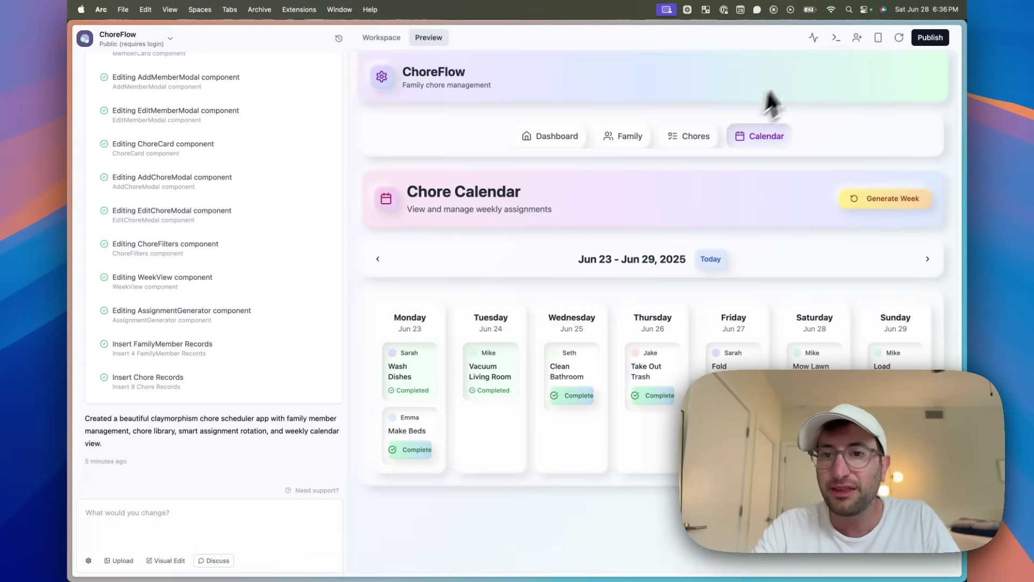
{"action": "left_click", "coordinate": [836, 39]}
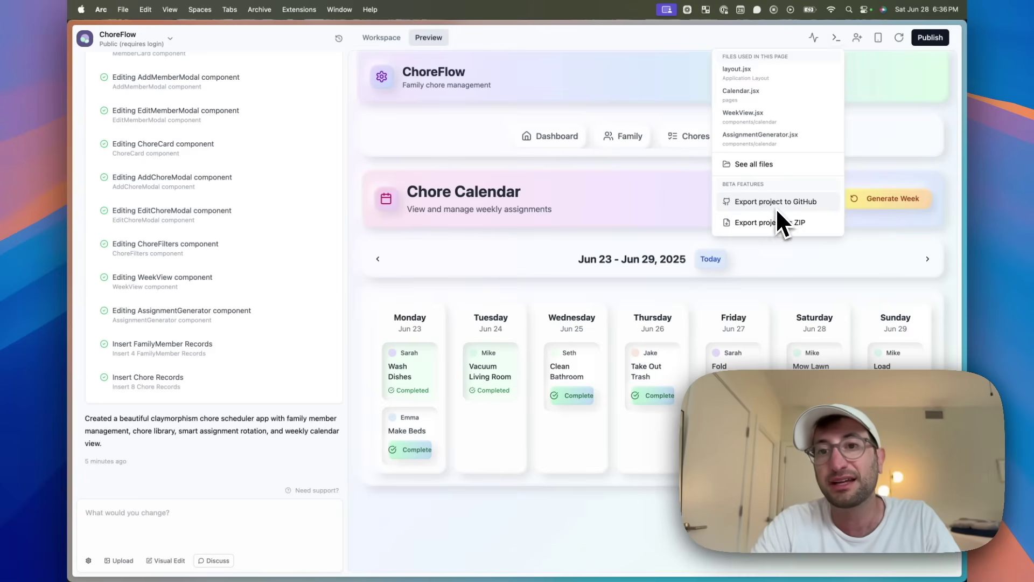
- Open ChoreFlow's Share Your App dialog with its public URL and email invitation form
{"action": "left_click", "coordinate": [858, 38]}
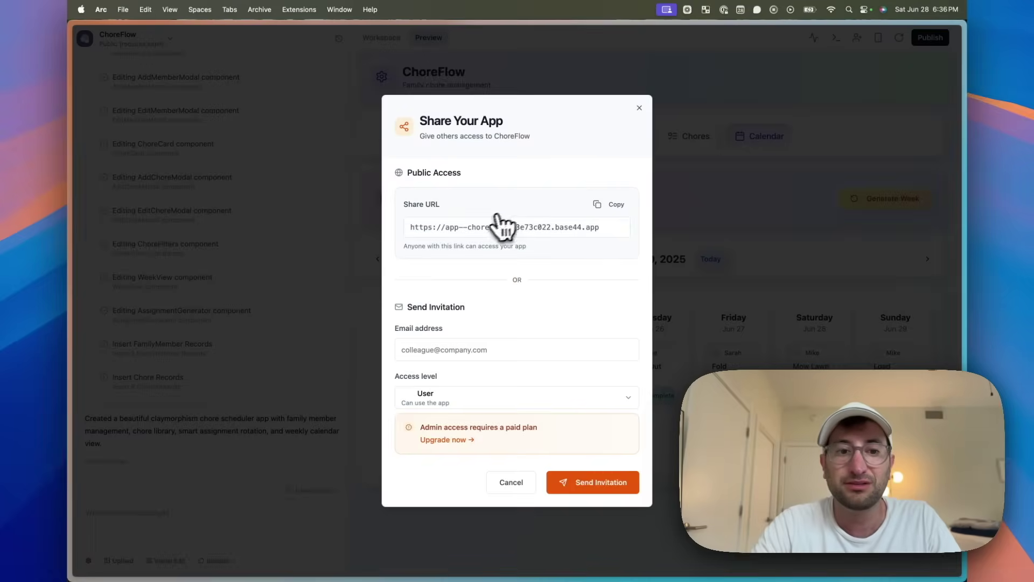
- Preview ChoreFlow at phone size, check the 53-request activity log, then show the desktop dashboard
{"action": "left_click", "coordinate": [643, 110]}
{"action": "left_click", "coordinate": [878, 37]}
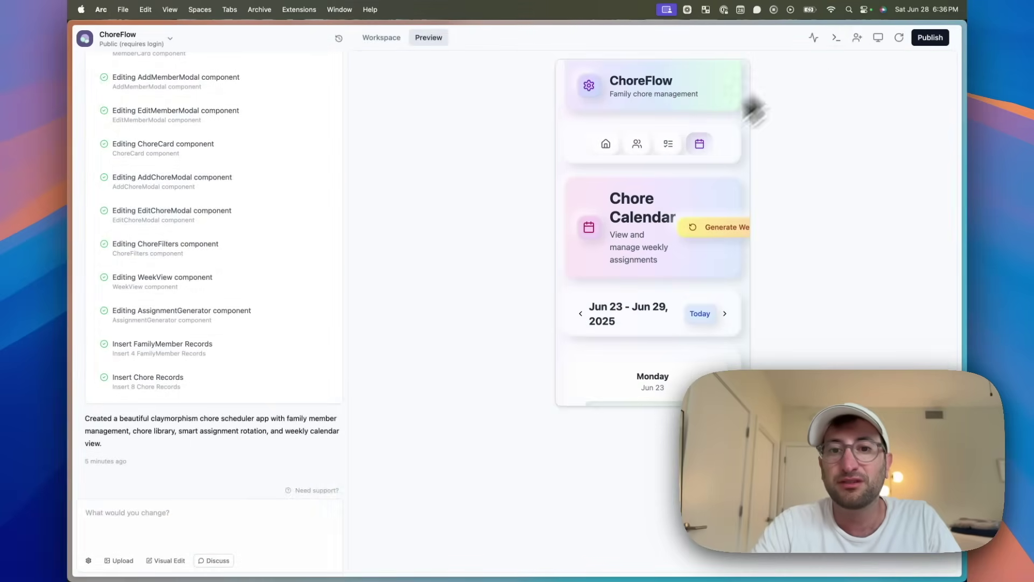
{"action": "scroll", "coordinate": [699, 198], "scroll_direction": "down", "scroll_amount": 5}
{"action": "scroll", "coordinate": [694, 183], "scroll_direction": "up", "scroll_amount": 10}
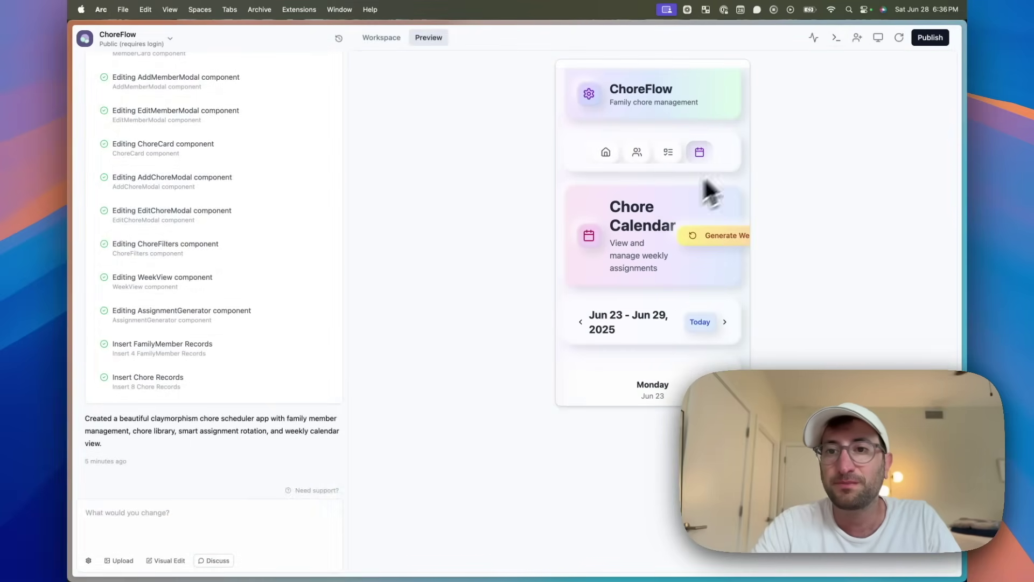
{"action": "left_click", "coordinate": [813, 37]}
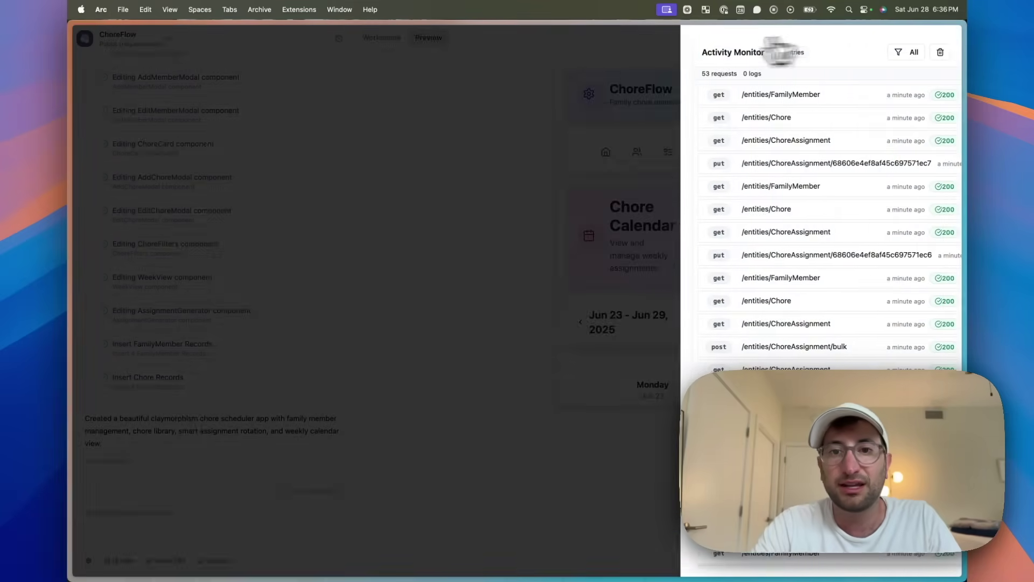
{"action": "left_click", "coordinate": [593, 116]}
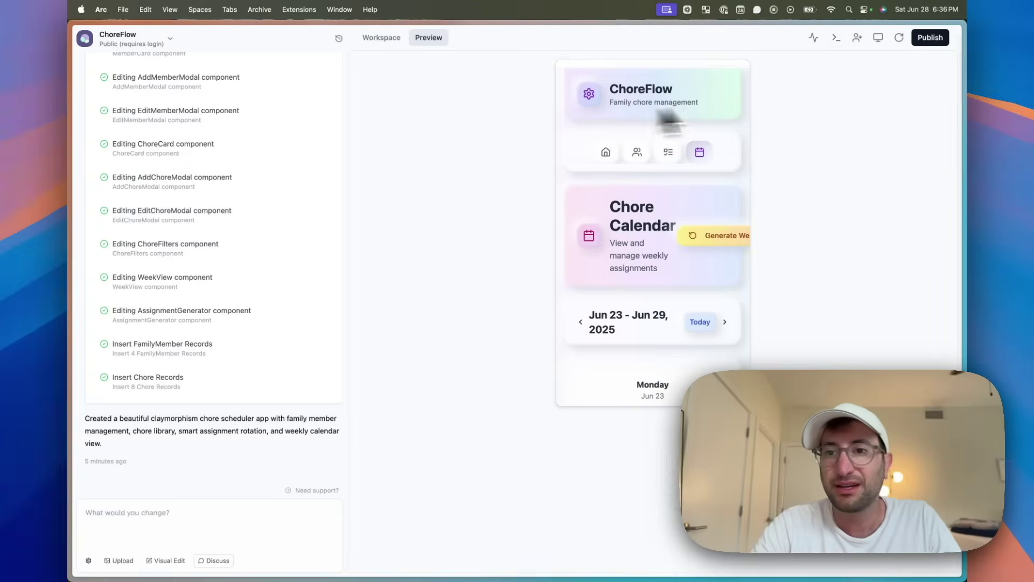
{"action": "left_click", "coordinate": [879, 38]}
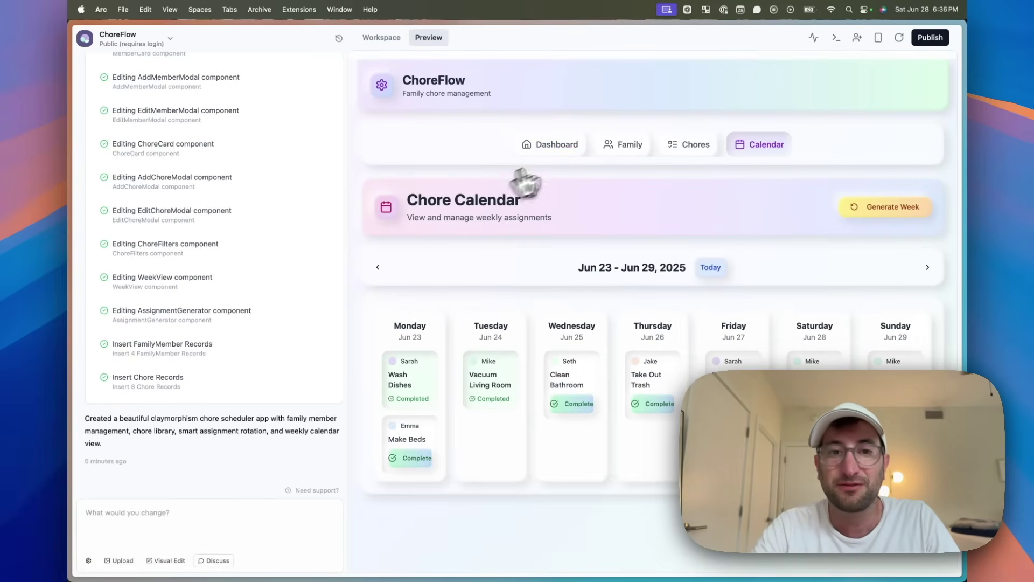
{"action": "left_click", "coordinate": [567, 148]}
{"action": "scroll", "coordinate": [518, 351], "scroll_direction": "down", "scroll_amount": 5}
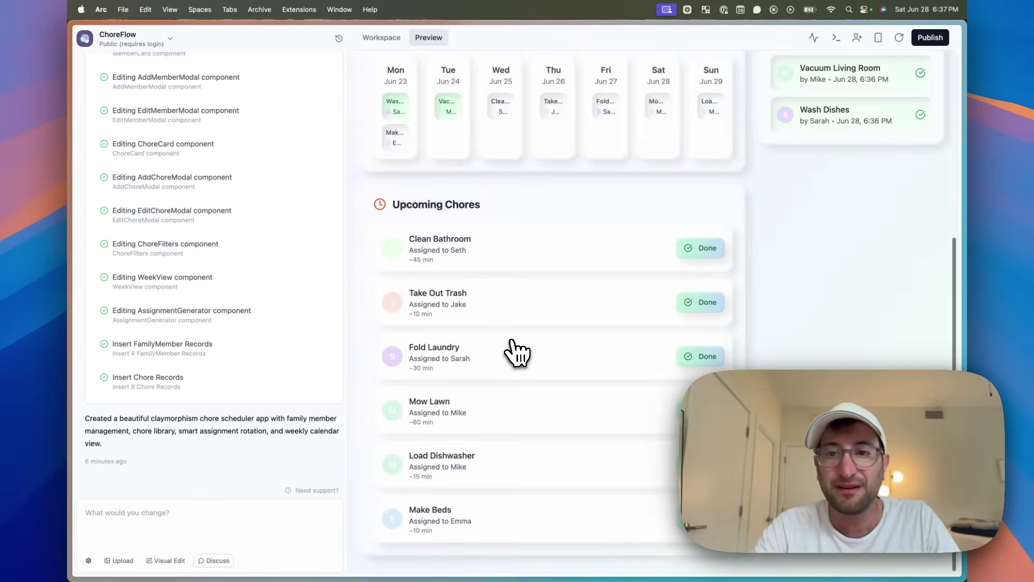
{"action": "scroll", "coordinate": [518, 351], "scroll_direction": "up", "scroll_amount": 5}
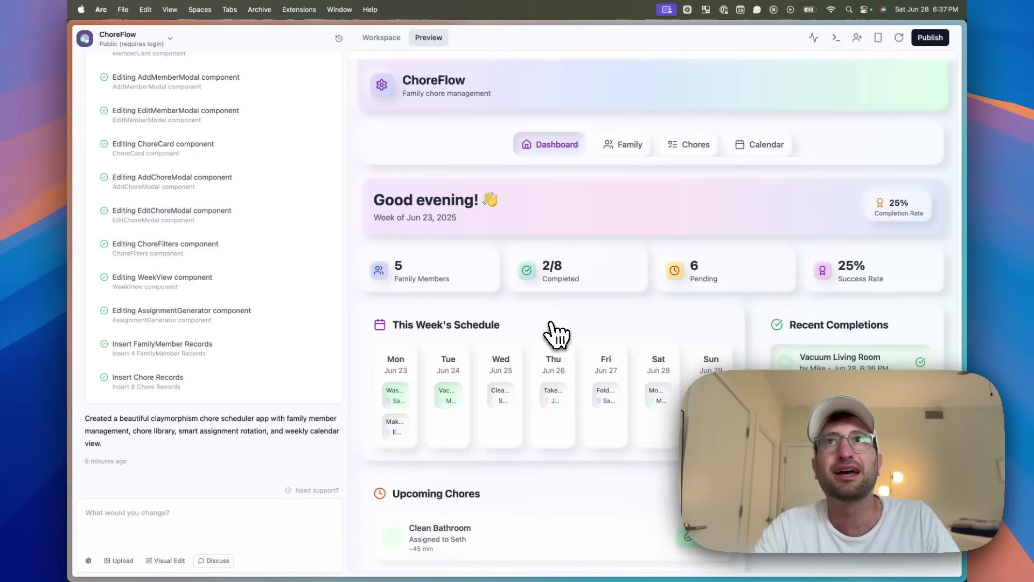
- Check ChoreFlow's data tables and registered users in the Workspace overview
{"action": "left_click", "coordinate": [382, 38]}
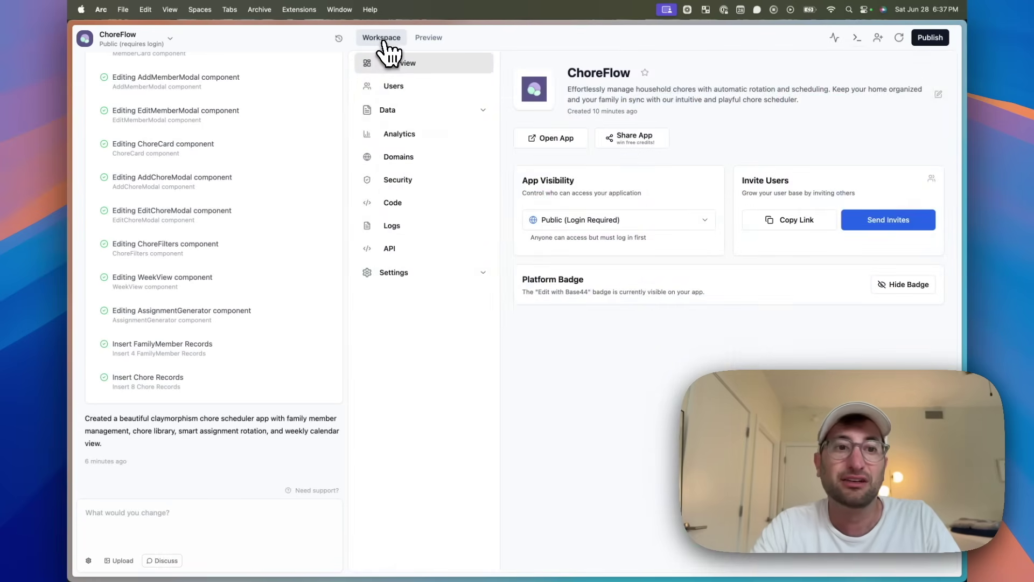
{"action": "left_click", "coordinate": [392, 110]}
{"action": "left_click", "coordinate": [394, 87]}
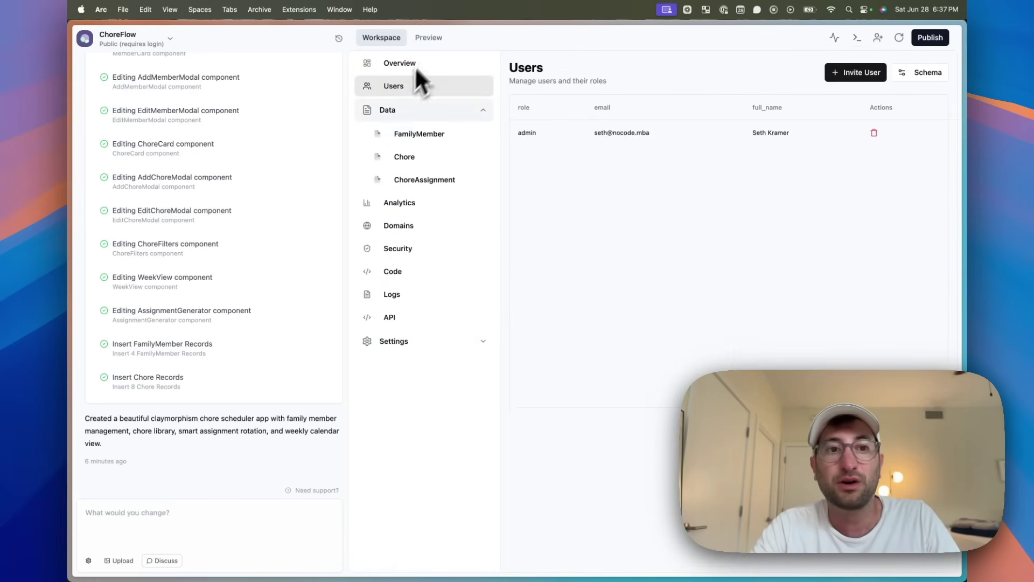
- From the preview, send the AI the landing-page and family/chore onboarding request
{"action": "left_click", "coordinate": [429, 40]}
{"action": "type", "text": "I want to add a landing page where users sign up. add onboarding to add family members and chores to their family."}
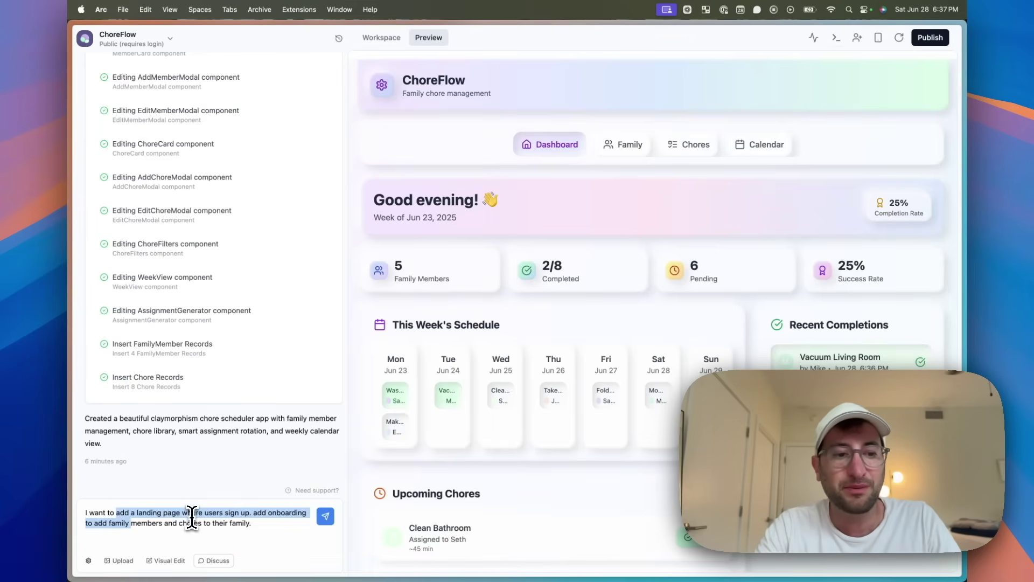
{"action": "left_click_drag", "start_coordinate": [275, 509], "coordinate": [188, 512]}
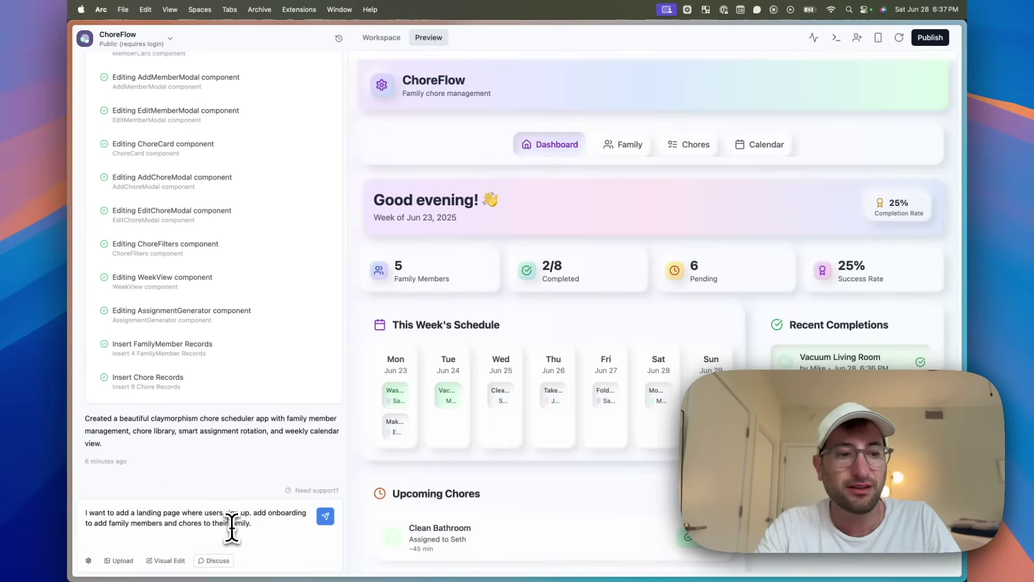
{"action": "left_click", "coordinate": [325, 518]}
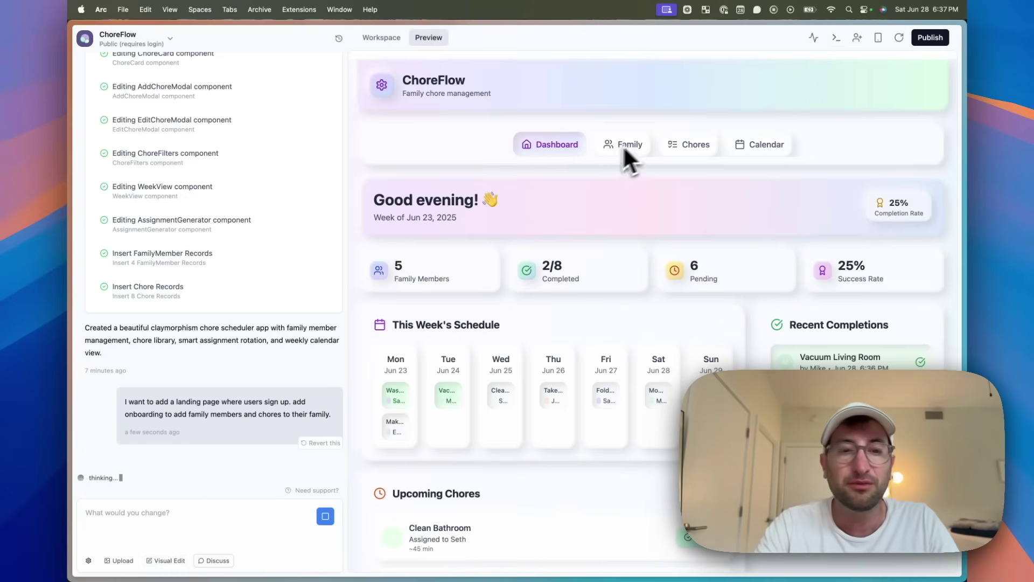
- Turn on visual editing, select the navigation bar, then load the live sign-in page
{"action": "left_click", "coordinate": [167, 561]}
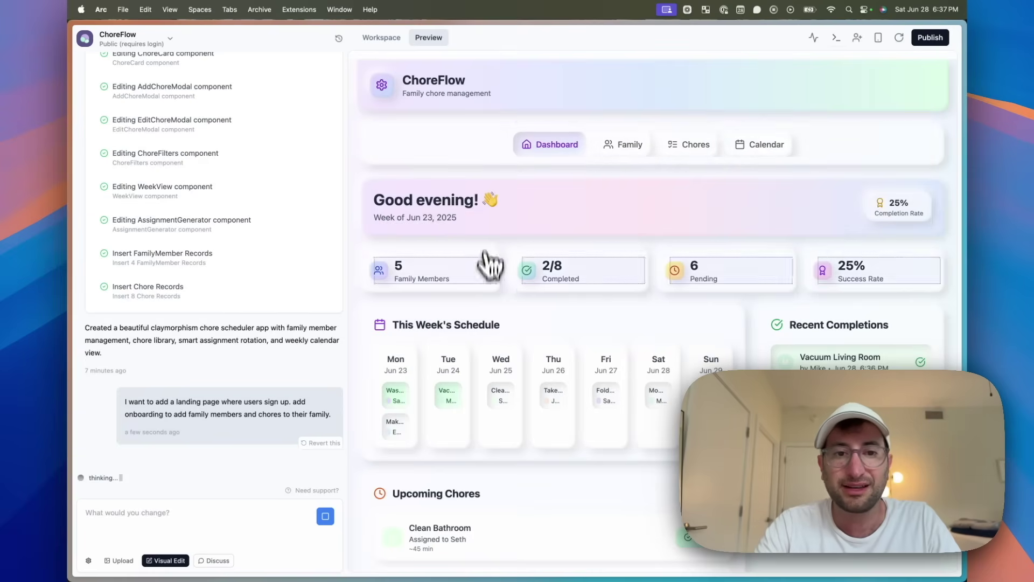
{"action": "left_click", "coordinate": [485, 150]}
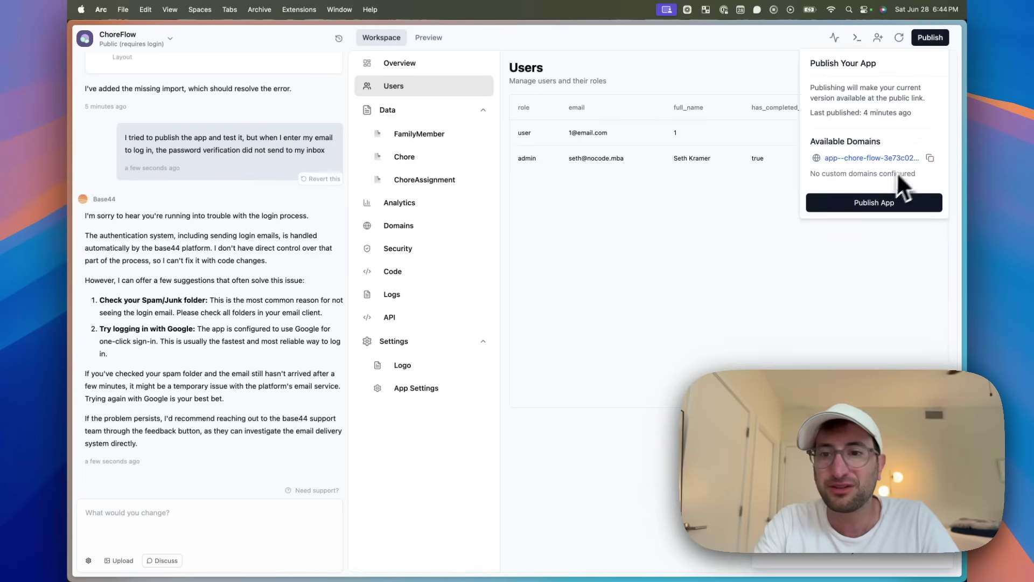
{"action": "left_click", "coordinate": [905, 158]}
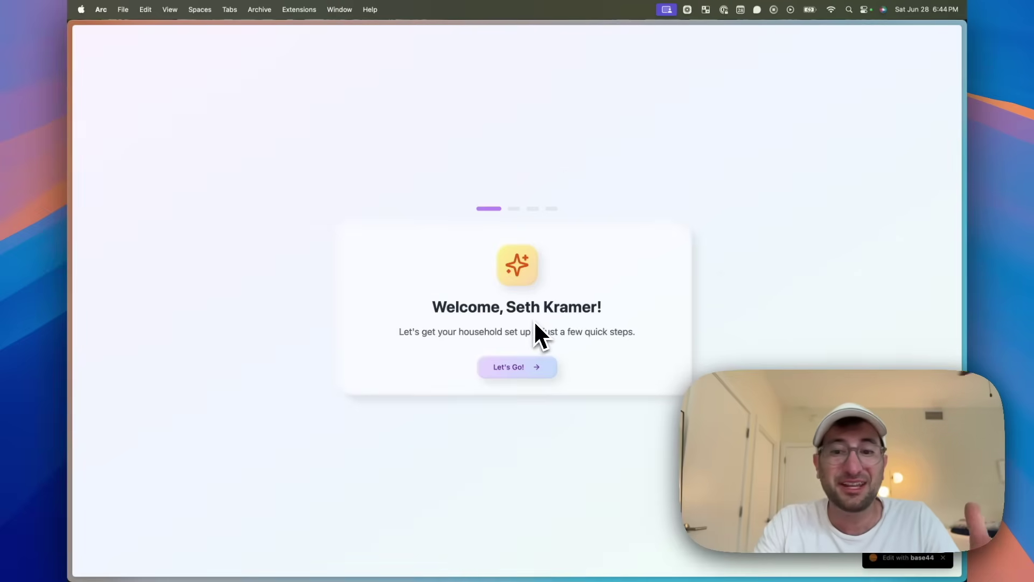
- Begin the household setup, then go back from the chores step to the family step
{"action": "left_click", "coordinate": [507, 368]}
{"action": "left_click", "coordinate": [475, 323]}
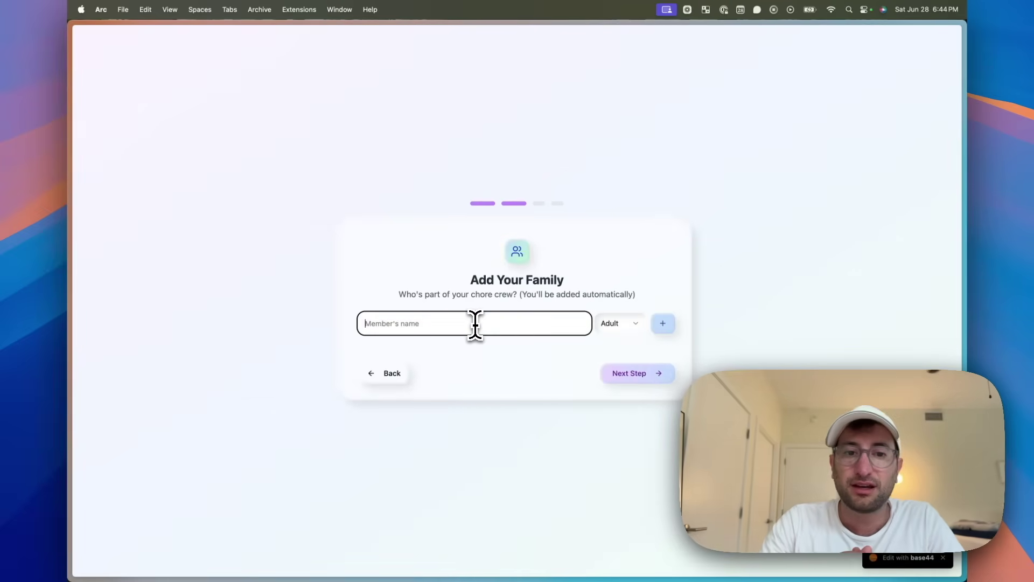
{"action": "type", "text": "Sam"}
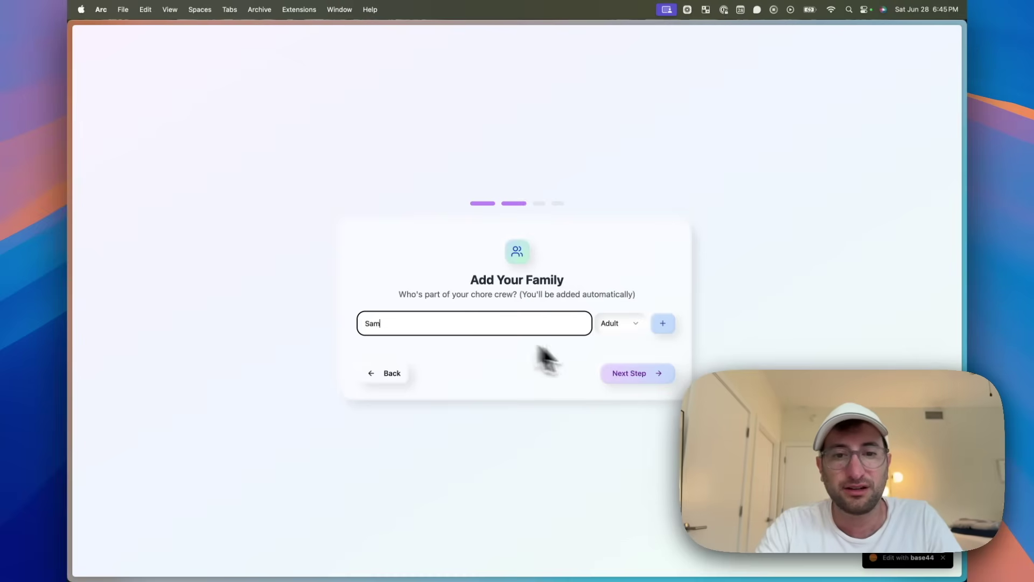
{"action": "left_click", "coordinate": [628, 374]}
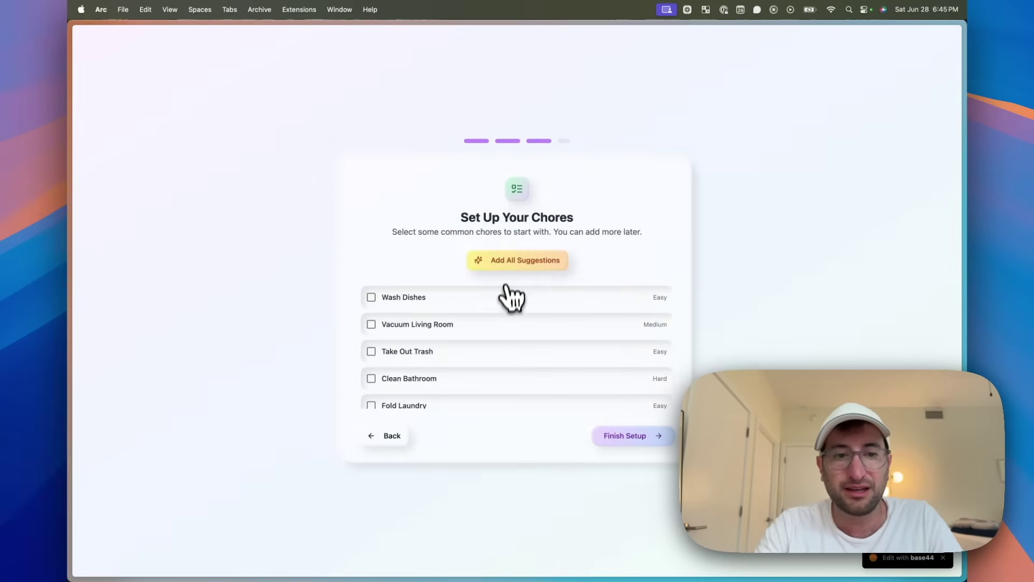
{"action": "left_click", "coordinate": [378, 436]}
- Add Sam as an adult, select all suggested chores, finish setup and launch the dashboard
{"action": "left_click", "coordinate": [435, 326]}
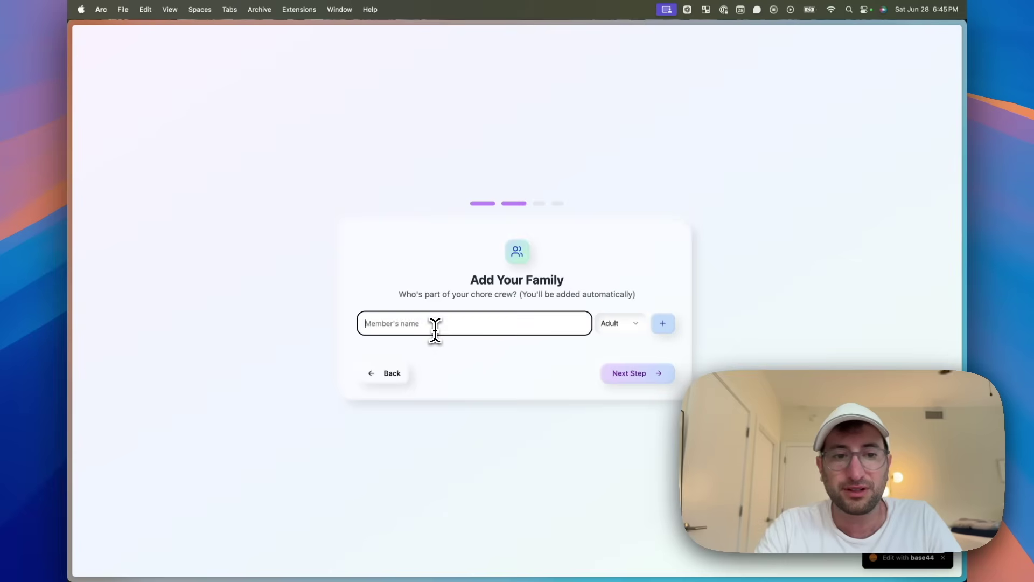
{"action": "type", "text": "Sam"}
{"action": "left_click", "coordinate": [661, 324]}
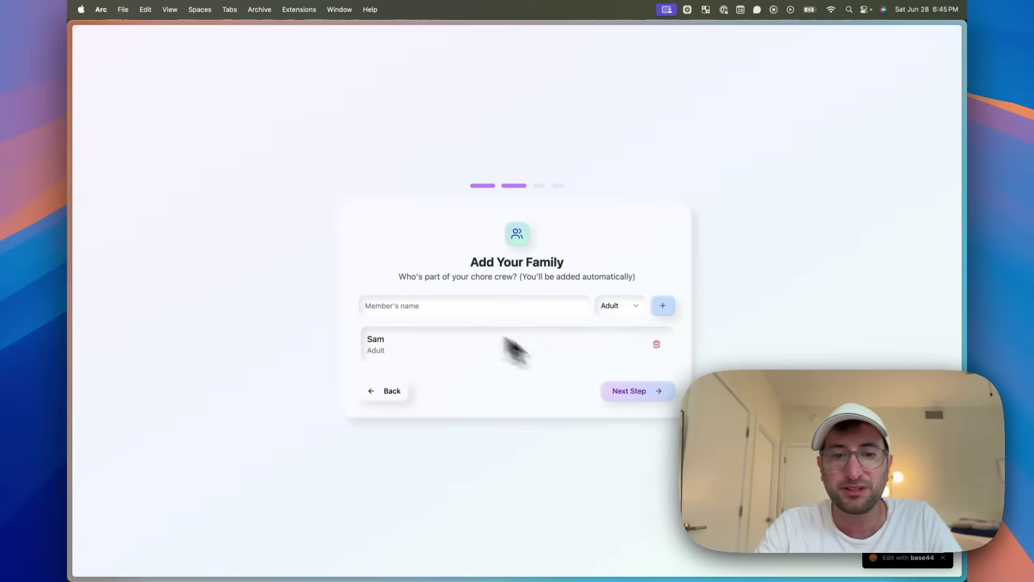
{"action": "left_click", "coordinate": [651, 392]}
{"action": "left_click", "coordinate": [497, 265]}
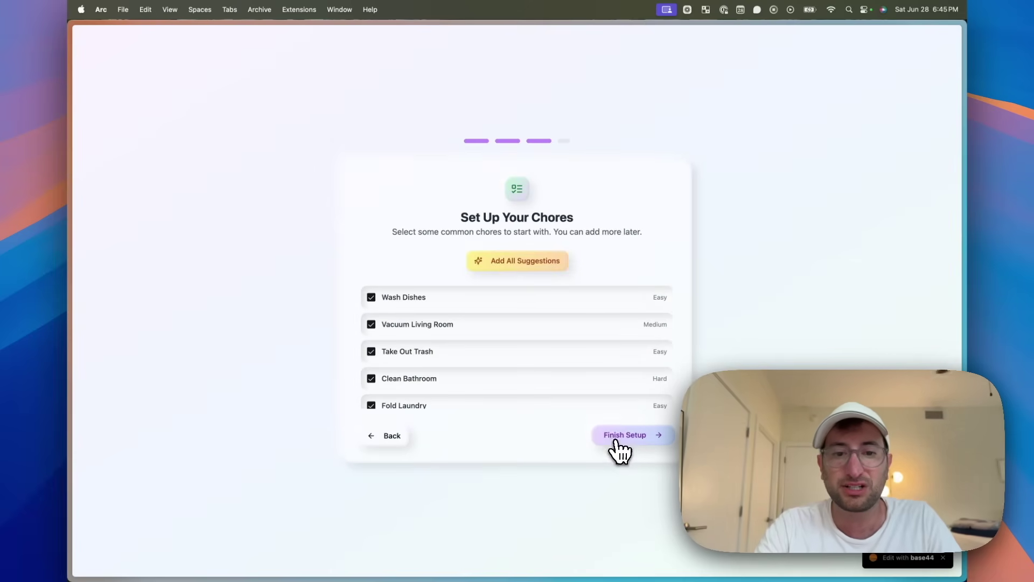
{"action": "left_click", "coordinate": [616, 441]}
{"action": "left_click", "coordinate": [539, 376]}
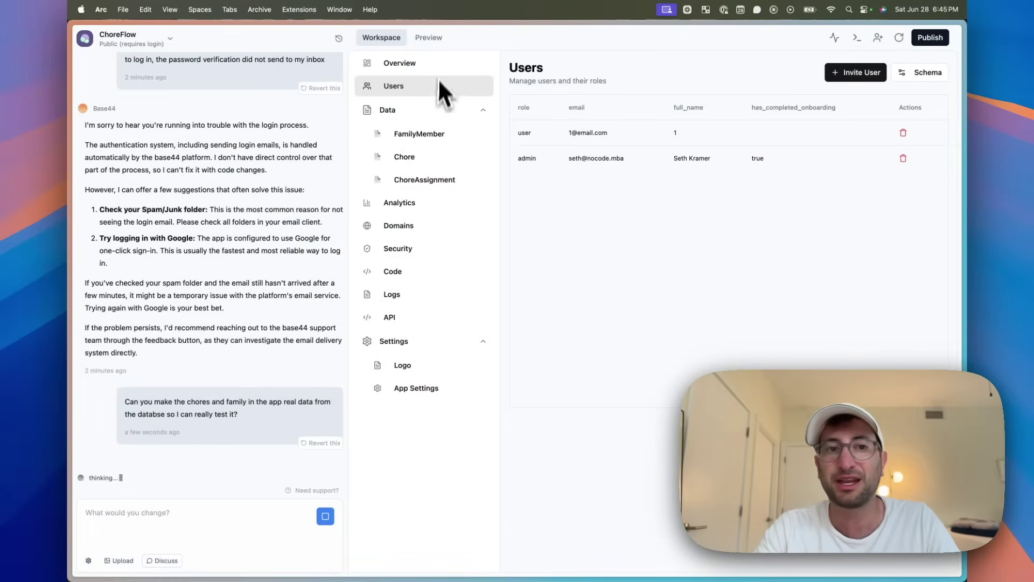
- Review the Chore and eight ChoreAssignment records, then the FamilyMember records listing Sam
{"action": "left_click", "coordinate": [423, 67]}
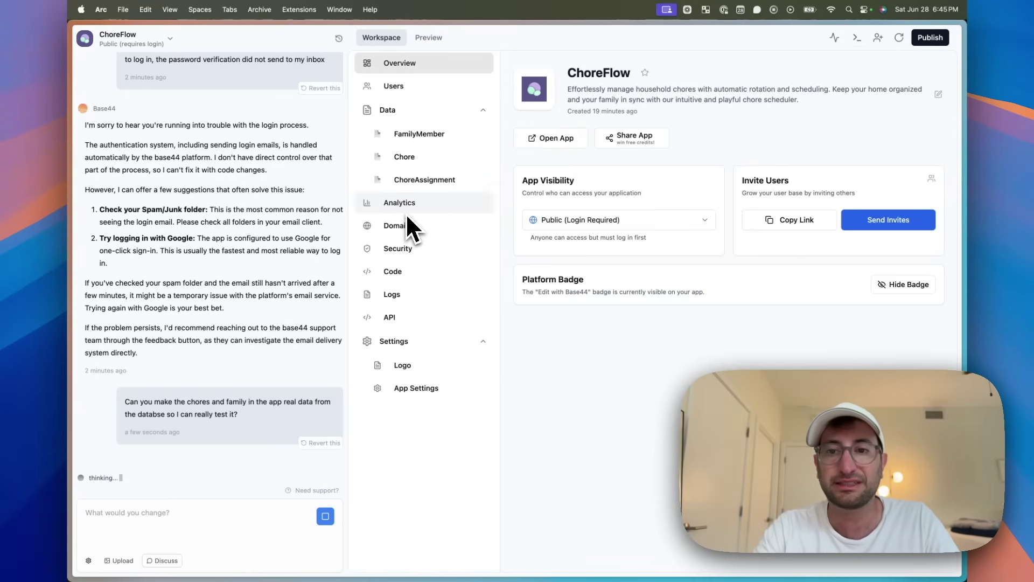
{"action": "left_click", "coordinate": [420, 166]}
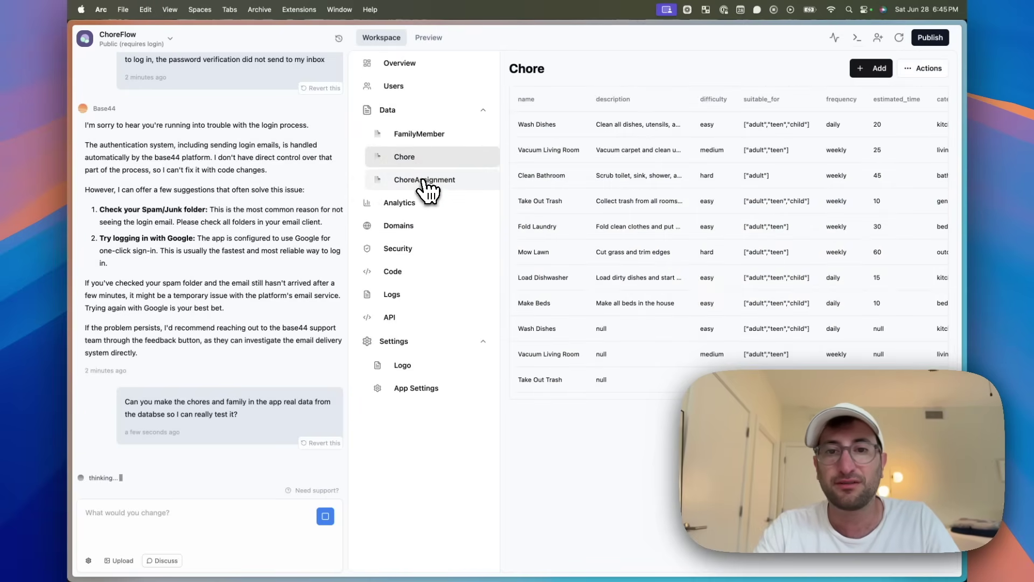
{"action": "left_click", "coordinate": [426, 190]}
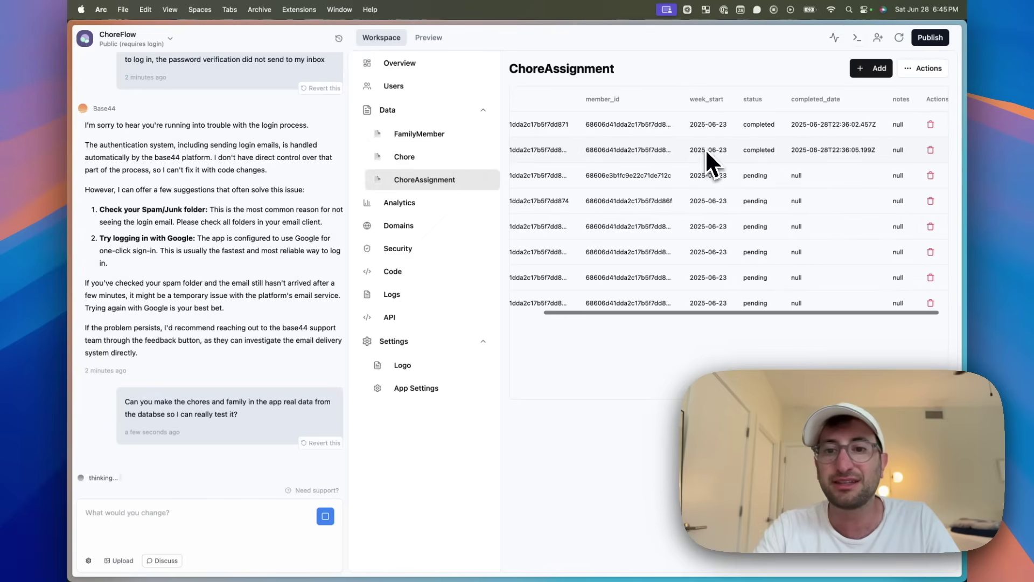
{"action": "left_click", "coordinate": [456, 136]}
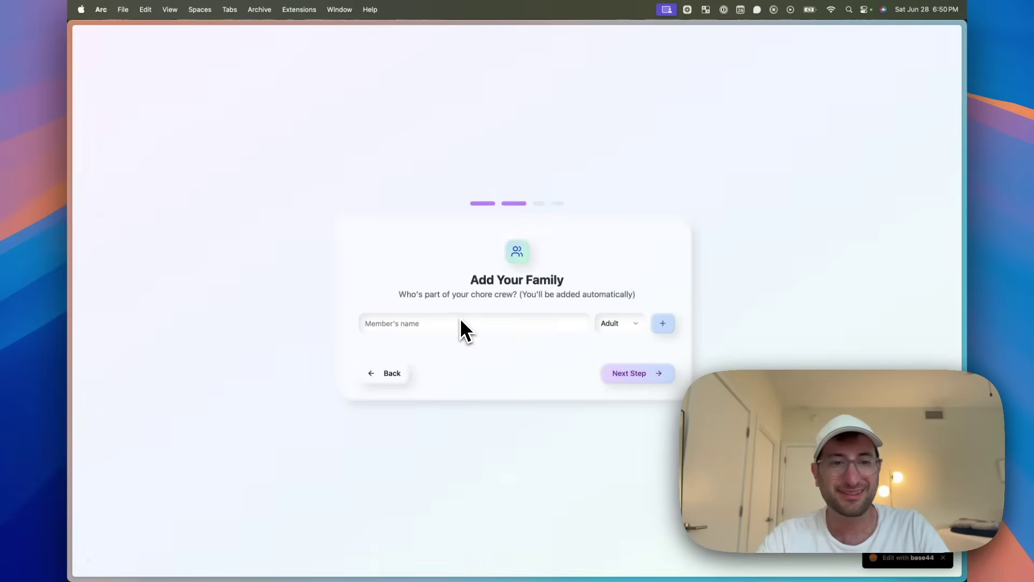
- Add Sam to the family list and finish the onboarding setup
{"action": "left_click", "coordinate": [450, 323]}
{"action": "type", "text": "Sam"}
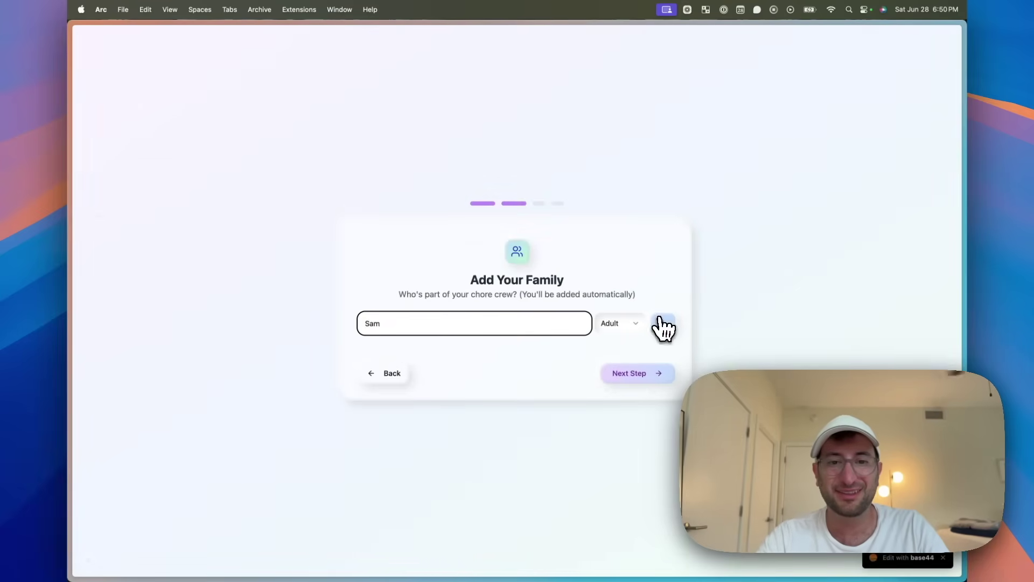
{"action": "left_click", "coordinate": [660, 321]}
{"action": "left_click", "coordinate": [636, 392]}
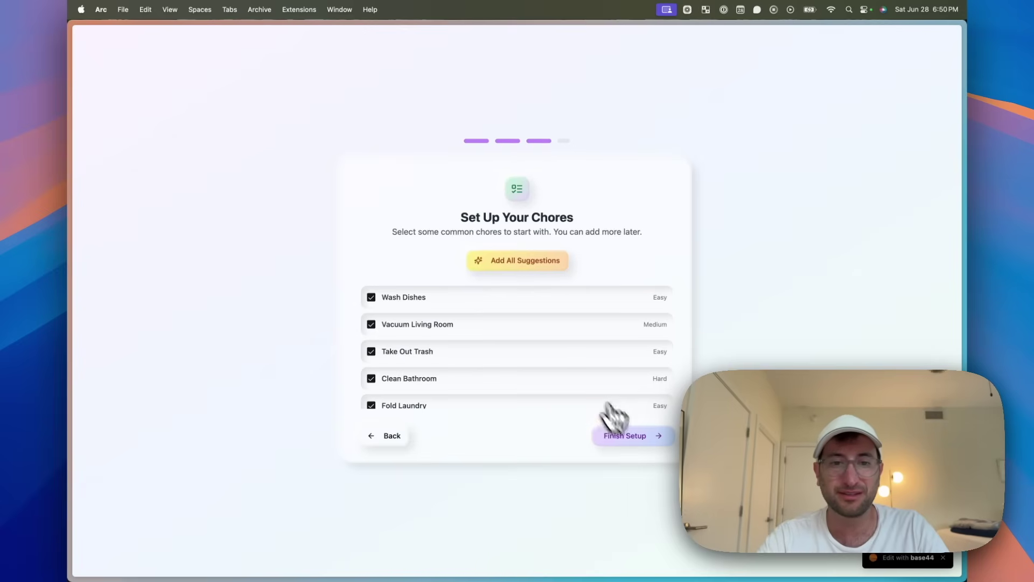
{"action": "left_click", "coordinate": [624, 435]}
- Launch the dashboard and check the Family page and the Jun 23–29 calendar
{"action": "left_click", "coordinate": [565, 377]}
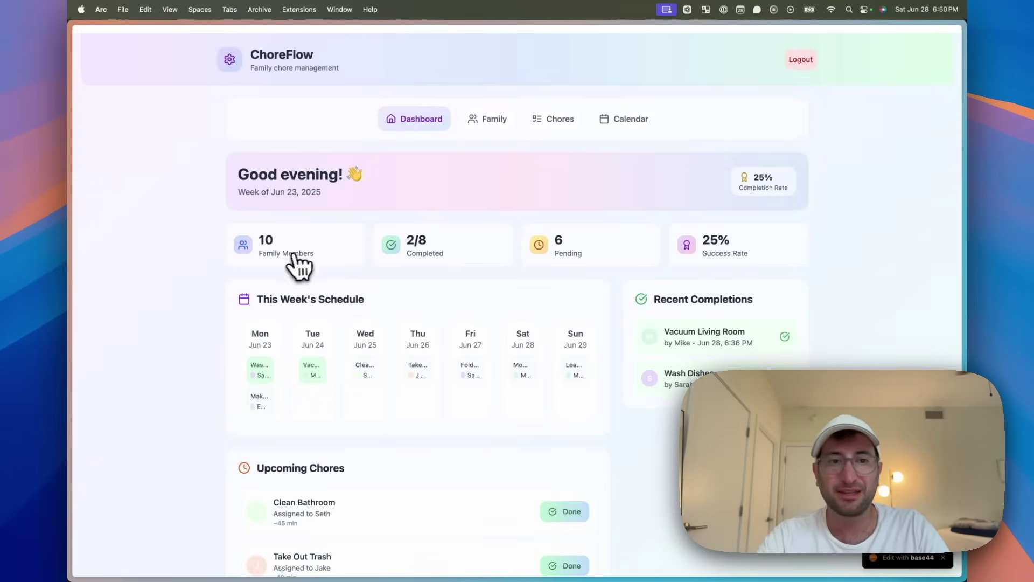
{"action": "scroll", "coordinate": [295, 265], "scroll_direction": "down", "scroll_amount": 5}
{"action": "scroll", "coordinate": [300, 262], "scroll_direction": "up", "scroll_amount": 5}
{"action": "left_click", "coordinate": [485, 130]}
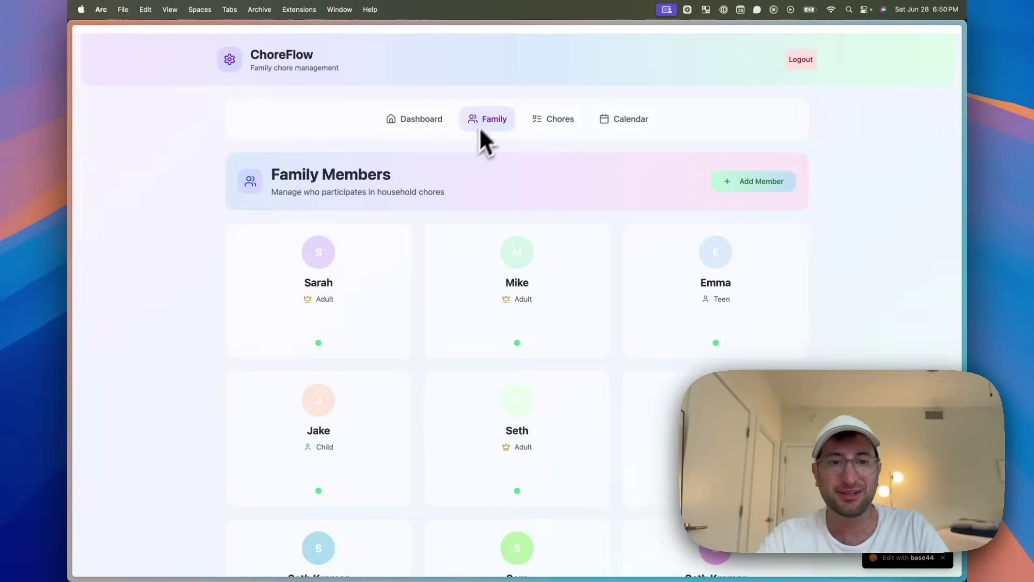
{"action": "scroll", "coordinate": [464, 243], "scroll_direction": "down", "scroll_amount": 3}
{"action": "scroll", "coordinate": [463, 245], "scroll_direction": "down", "scroll_amount": 2}
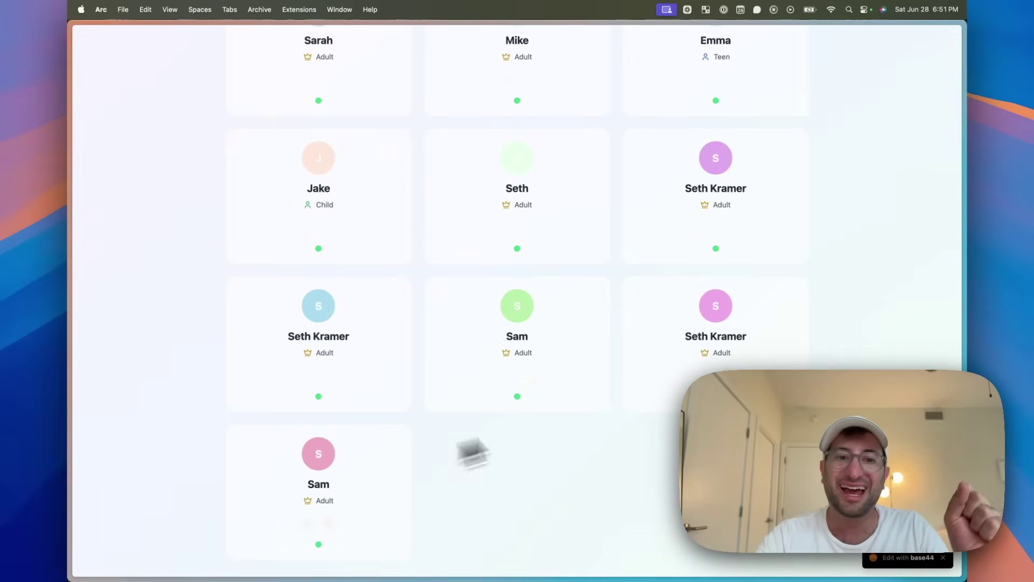
{"action": "mouse_move", "coordinate": [318, 484]}
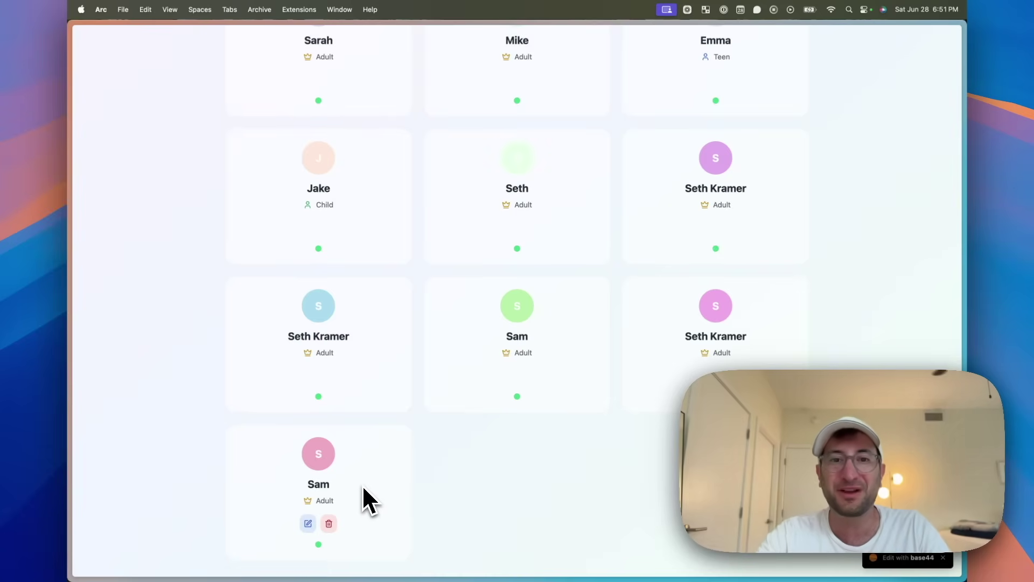
{"action": "scroll", "coordinate": [362, 495], "scroll_direction": "up", "scroll_amount": 5}
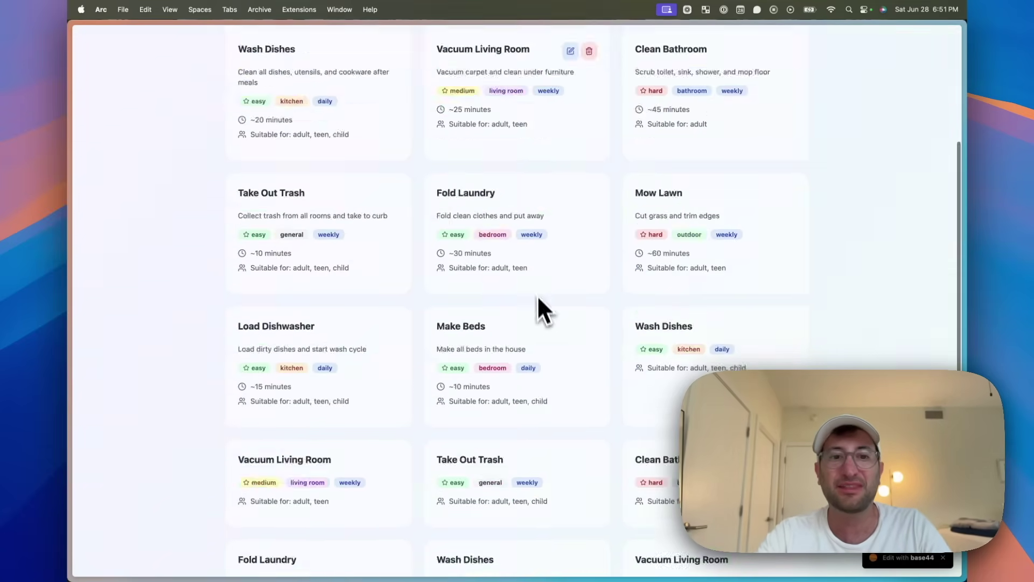
{"action": "scroll", "coordinate": [541, 307], "scroll_direction": "down", "scroll_amount": 5}
{"action": "scroll", "coordinate": [545, 283], "scroll_direction": "up", "scroll_amount": 10}
{"action": "scroll", "coordinate": [538, 323], "scroll_direction": "down", "scroll_amount": 2}
{"action": "scroll", "coordinate": [540, 326], "scroll_direction": "down", "scroll_amount": 10}
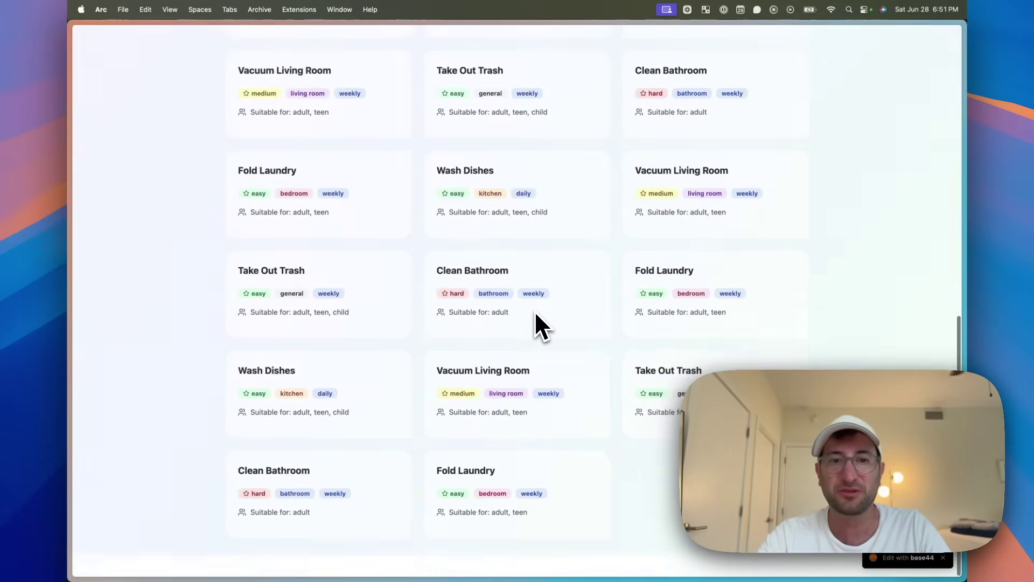
{"action": "scroll", "coordinate": [534, 310], "scroll_direction": "up", "scroll_amount": 10}
{"action": "left_click", "coordinate": [608, 121]}
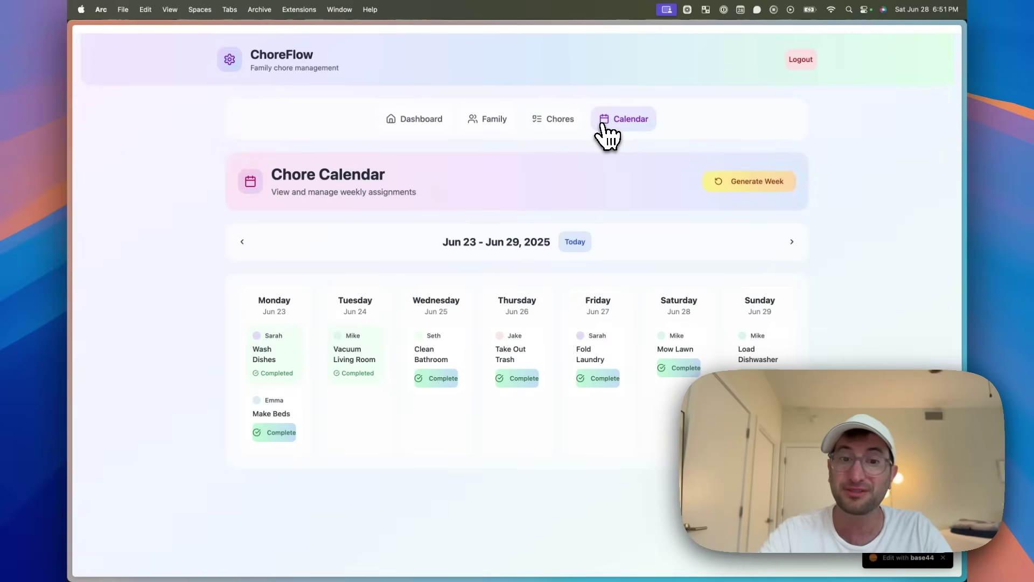
- Return to the ChoreFlow dashboard while the AI applies 'Scope Data to Current User'
{"action": "left_click", "coordinate": [434, 125]}
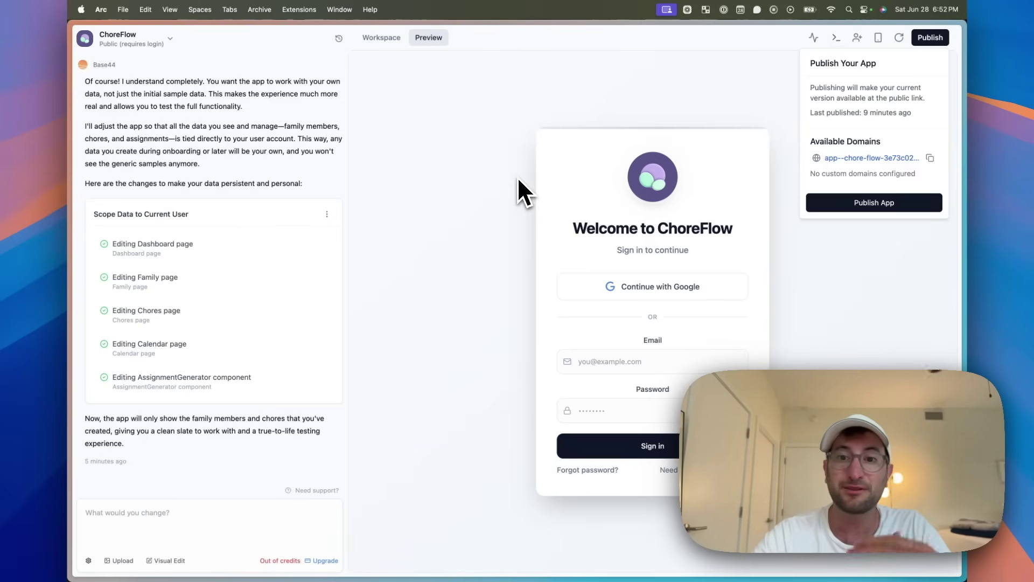
- Confirm the preview dashboard shows six family members, moving between workspace overview and preview
{"action": "left_click", "coordinate": [384, 38]}
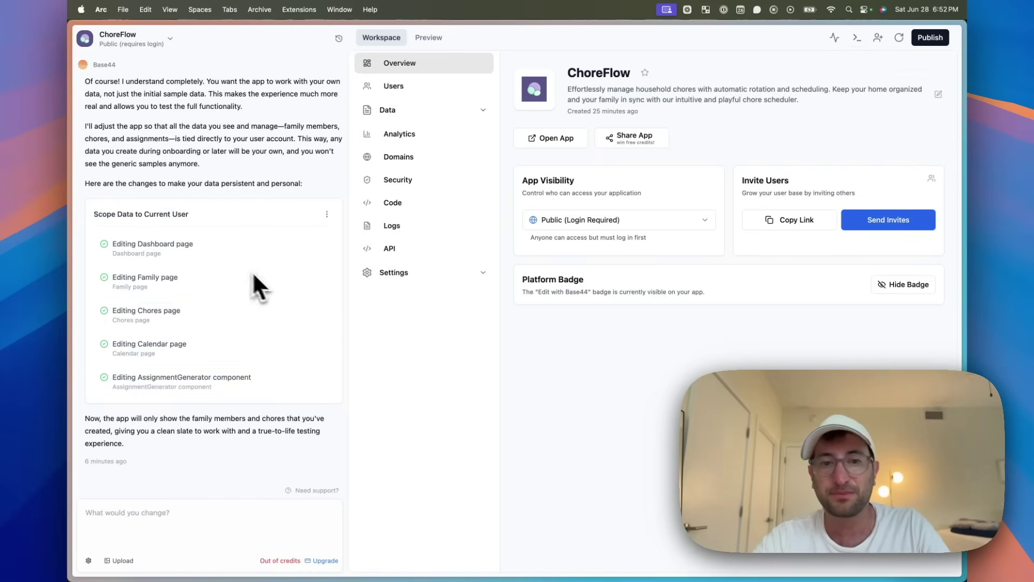
{"action": "left_click", "coordinate": [428, 38]}
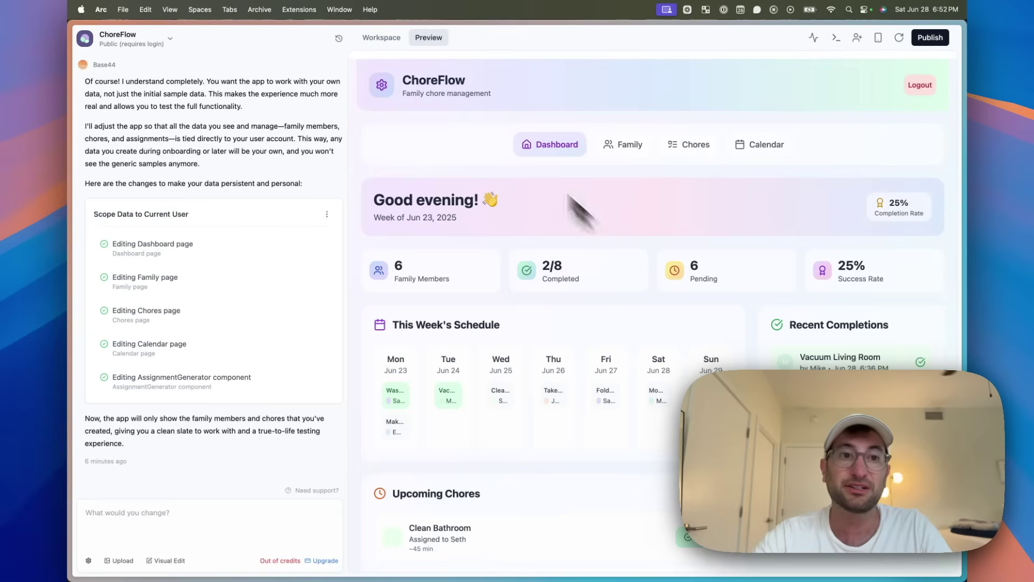
{"action": "left_click", "coordinate": [382, 39]}
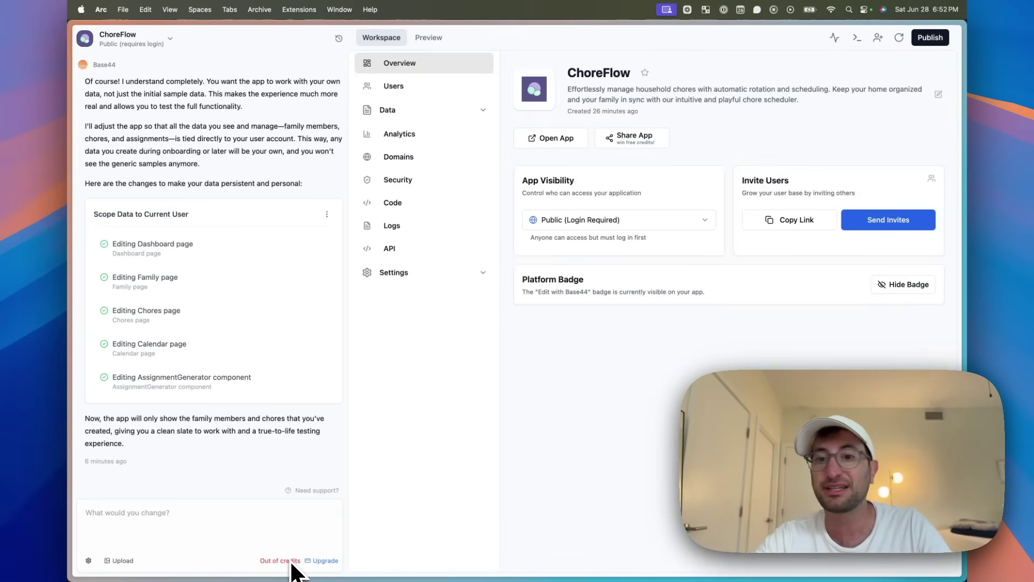